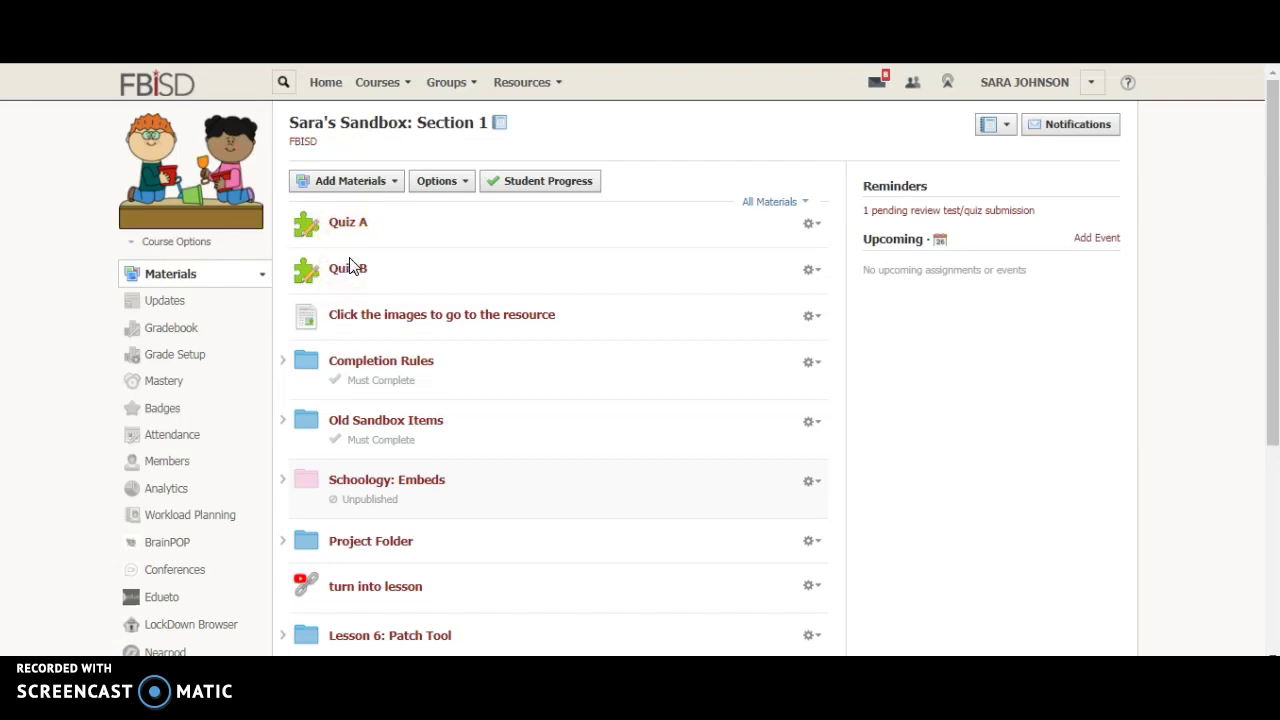
- Open the course's member list and create a grading group named Short assignment containing only the second listed student
click(371, 237)
click(166, 470)
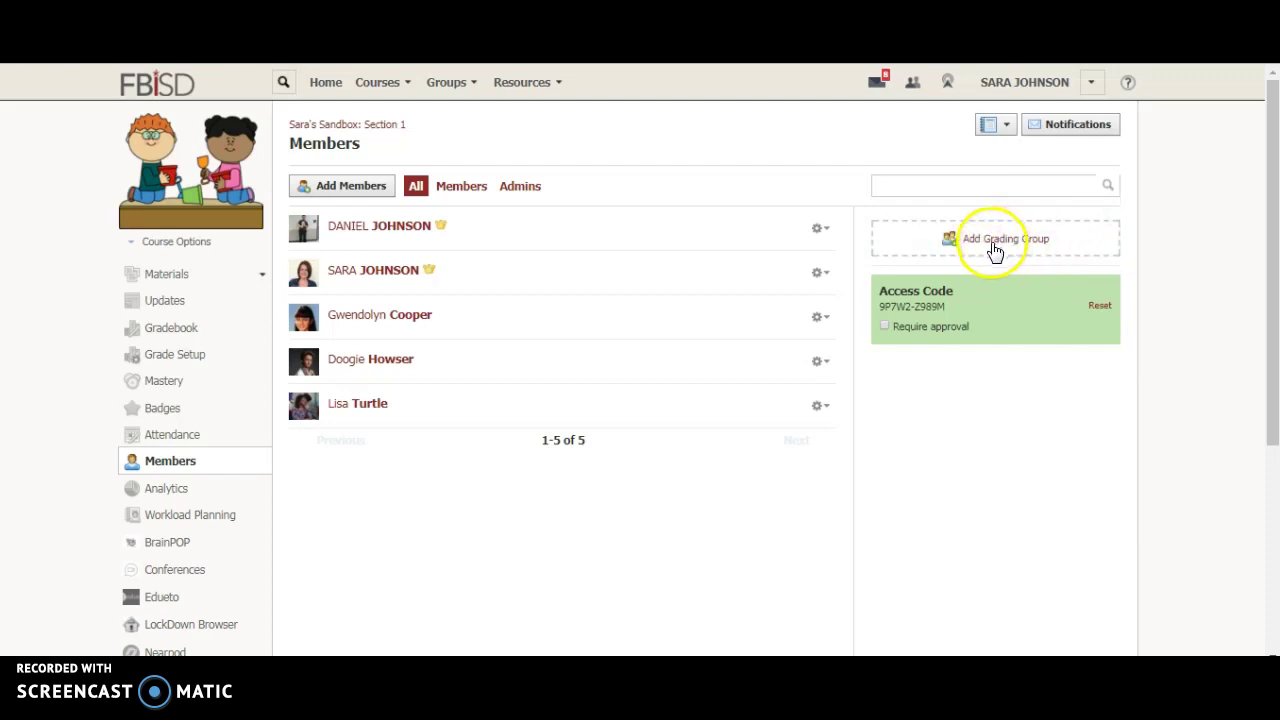
click(995, 251)
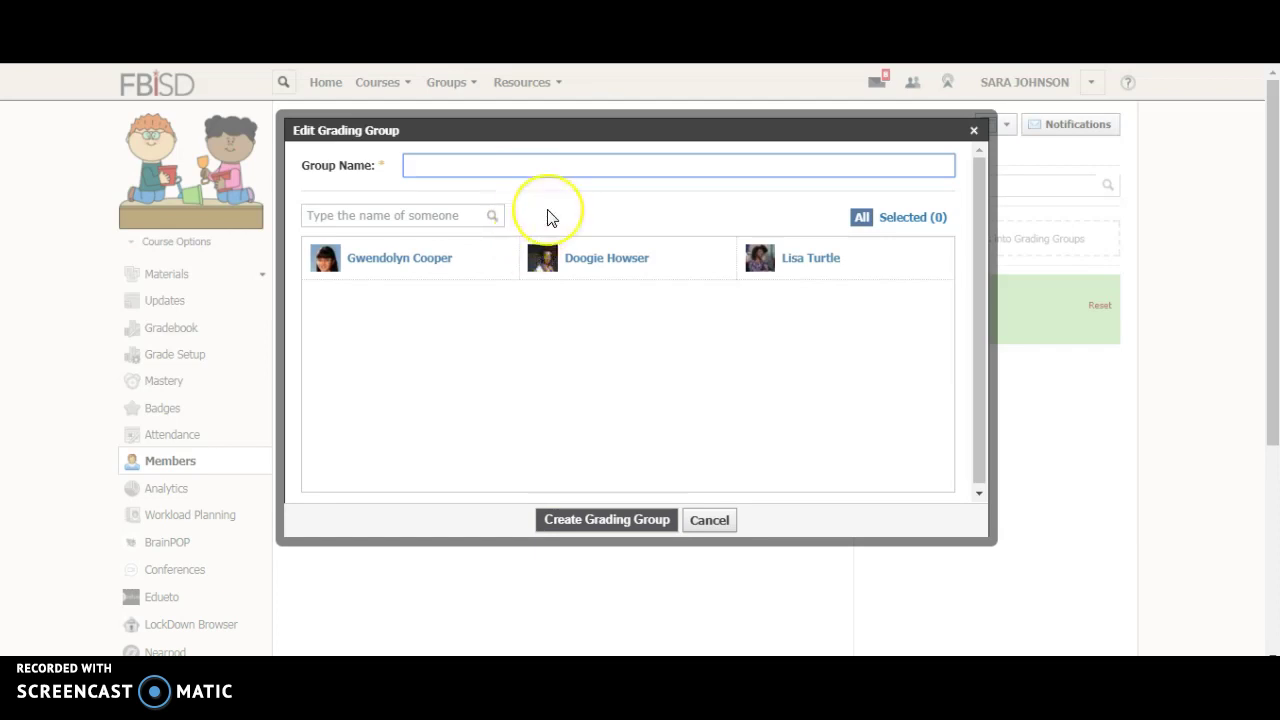
text(sh)
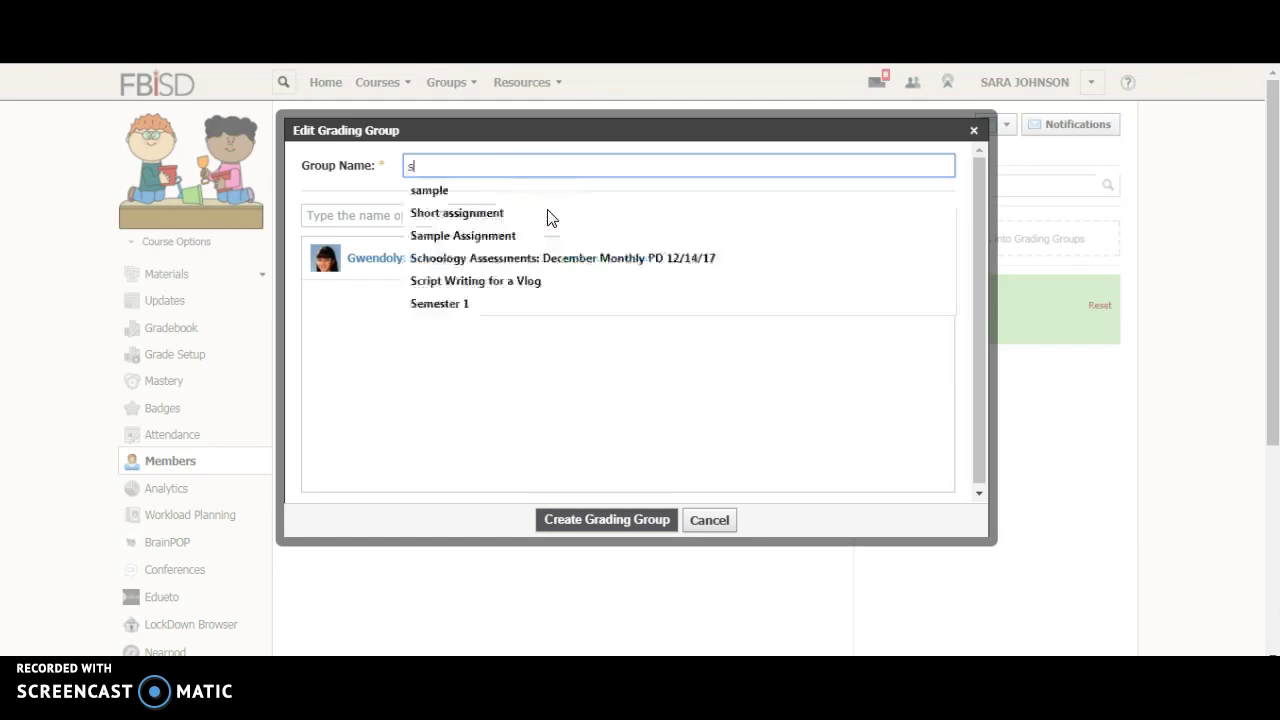
click(535, 191)
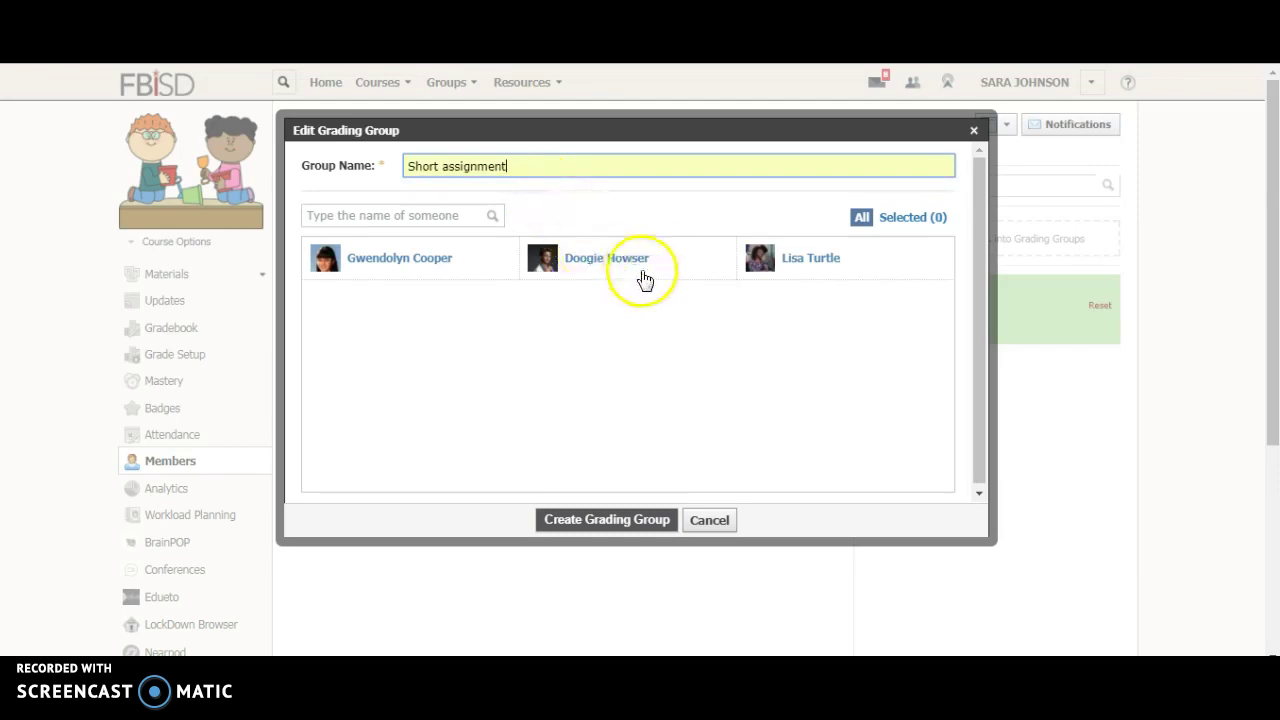
click(678, 266)
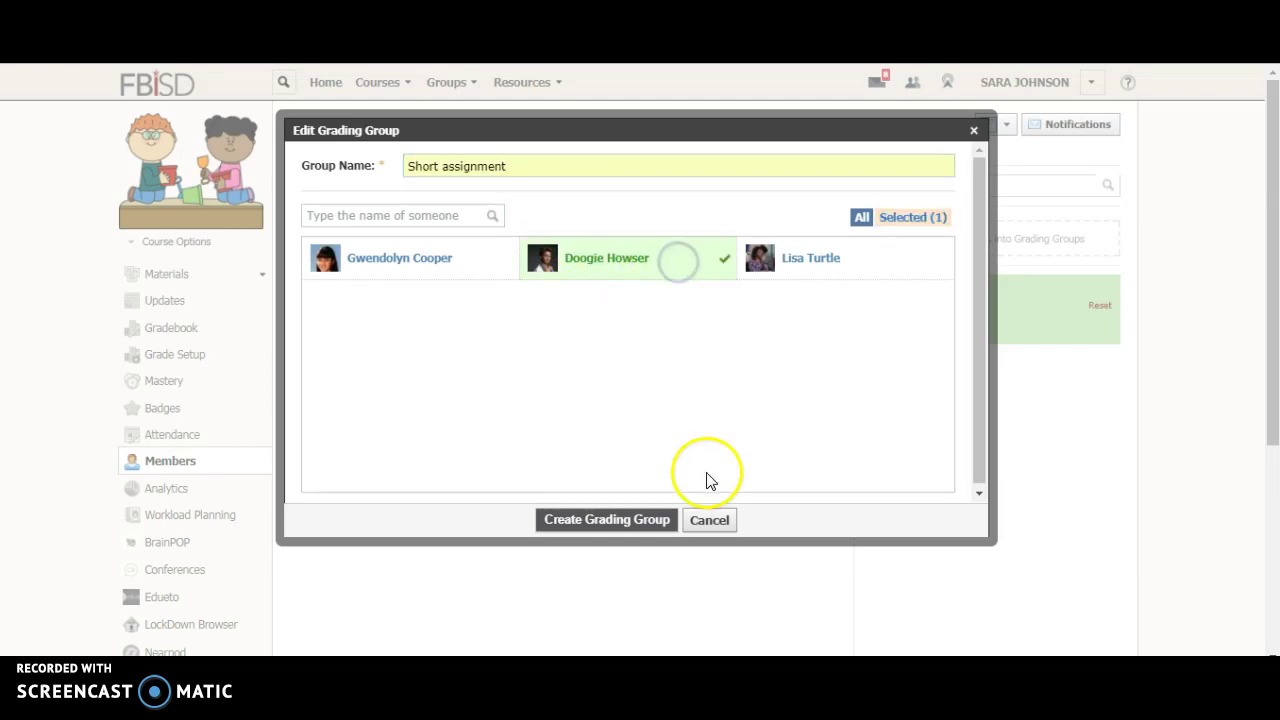
click(600, 522)
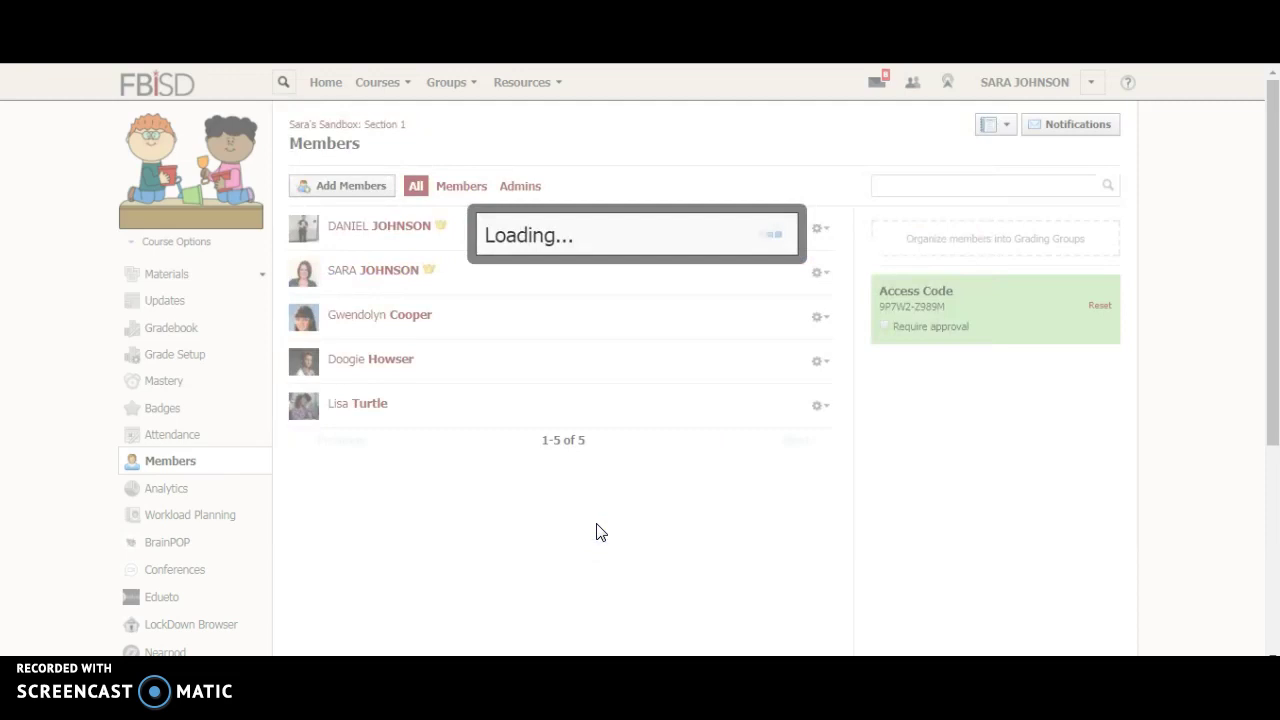
- Create a second grading group named Gen assignment containing the first and third listed students
click(1007, 248)
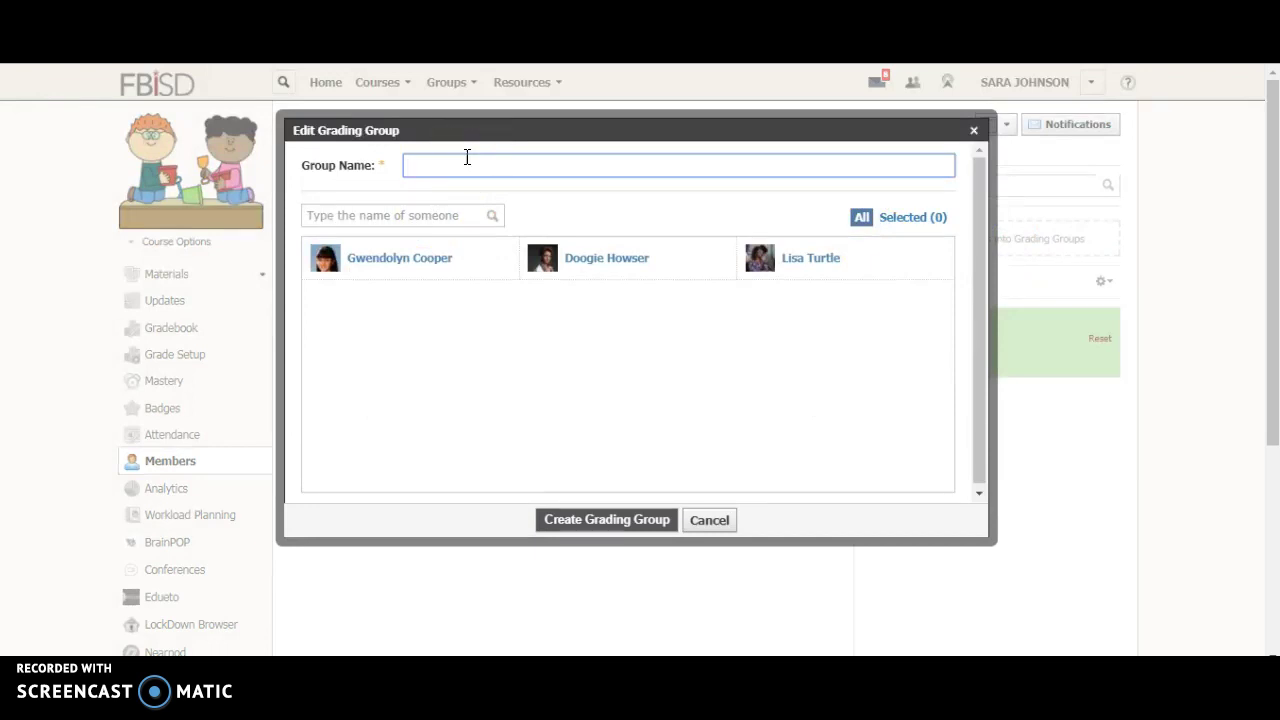
text(gen)
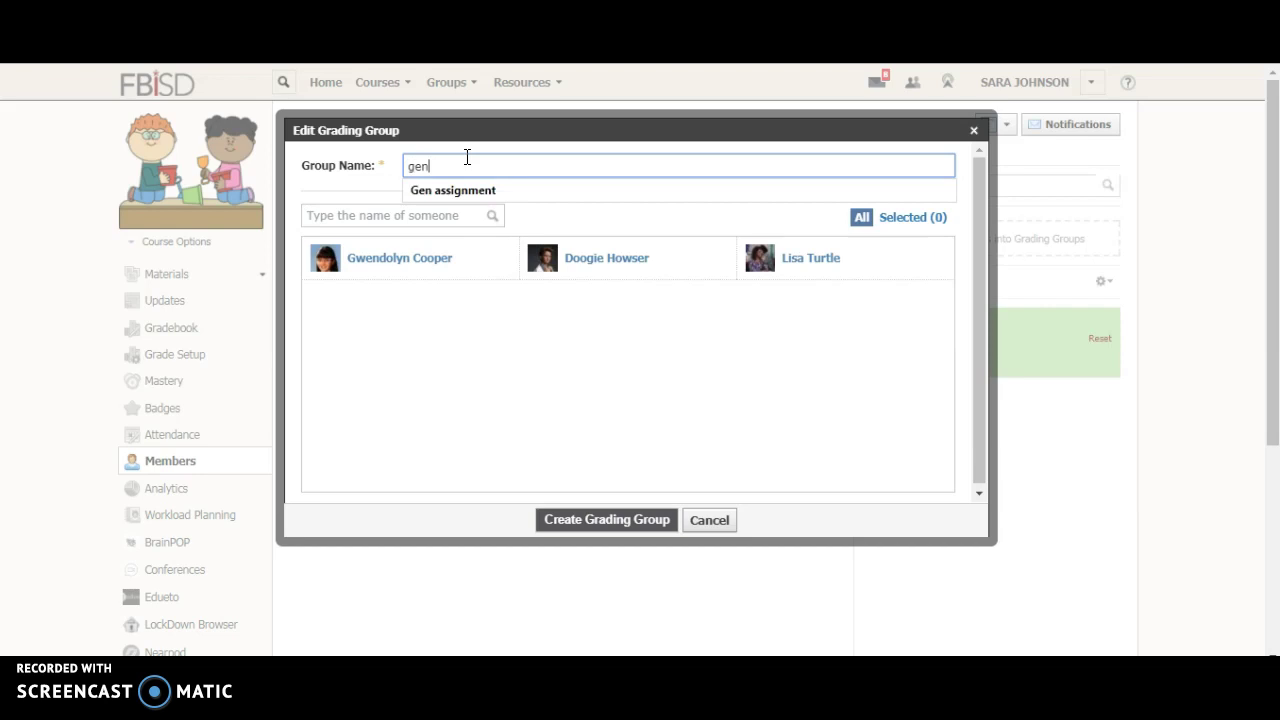
click(466, 192)
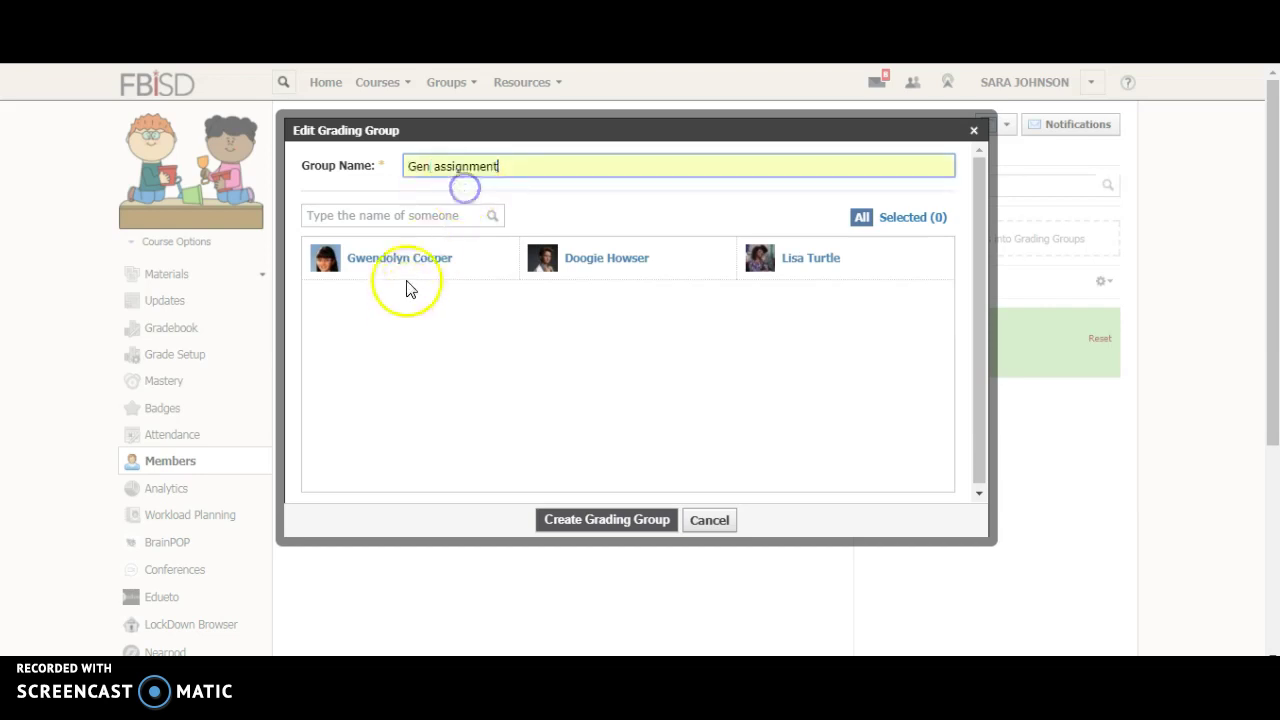
click(461, 284)
click(880, 266)
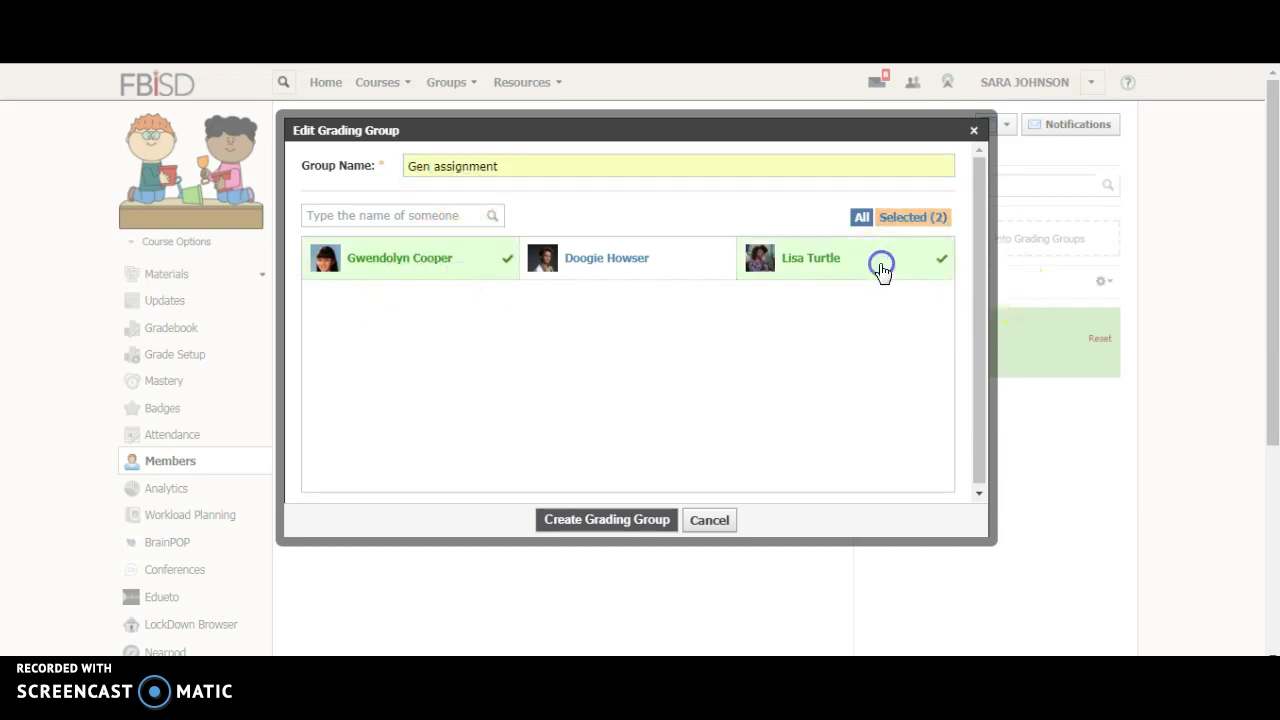
click(606, 521)
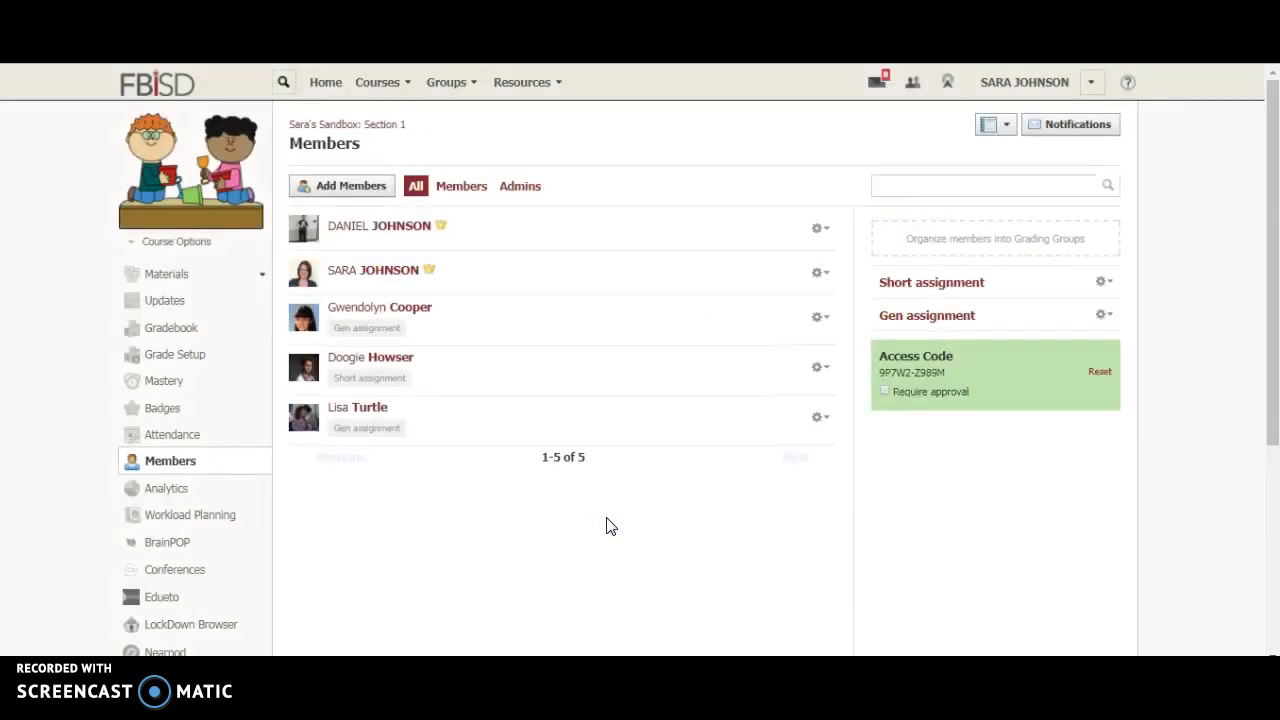
- Check the management options of the Short assignment grading group and return to the course materials
click(1106, 283)
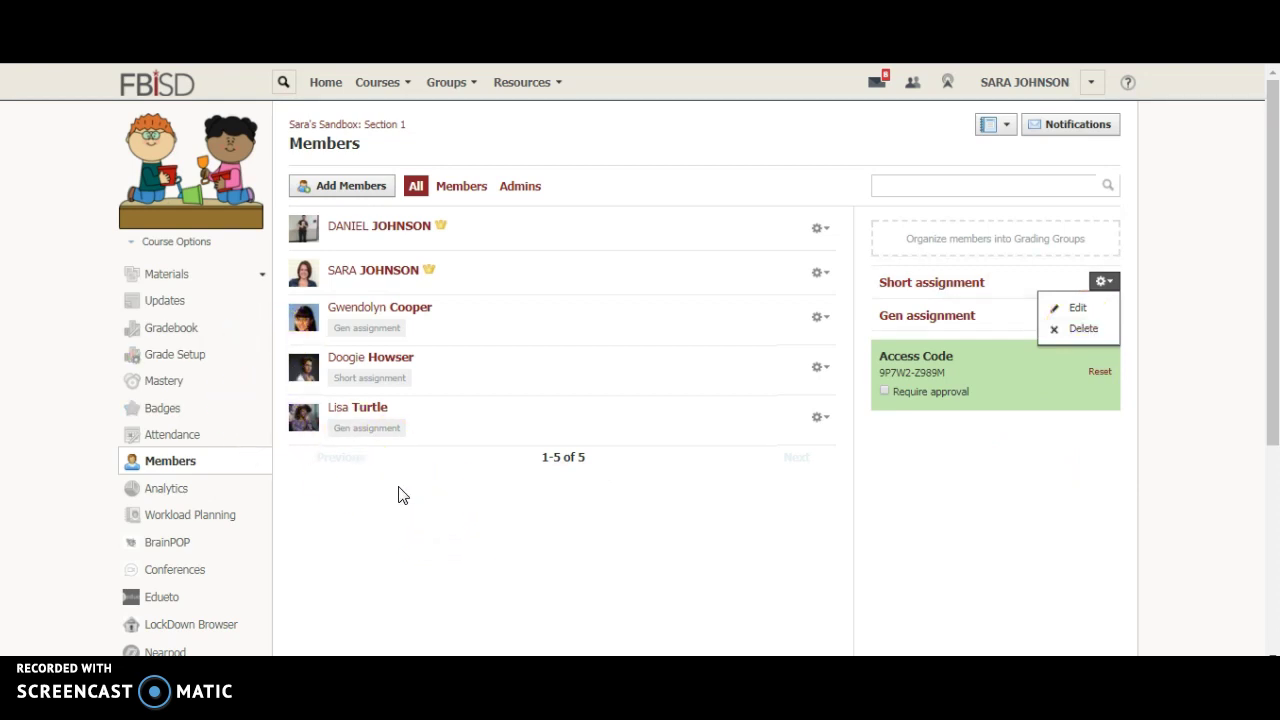
click(166, 278)
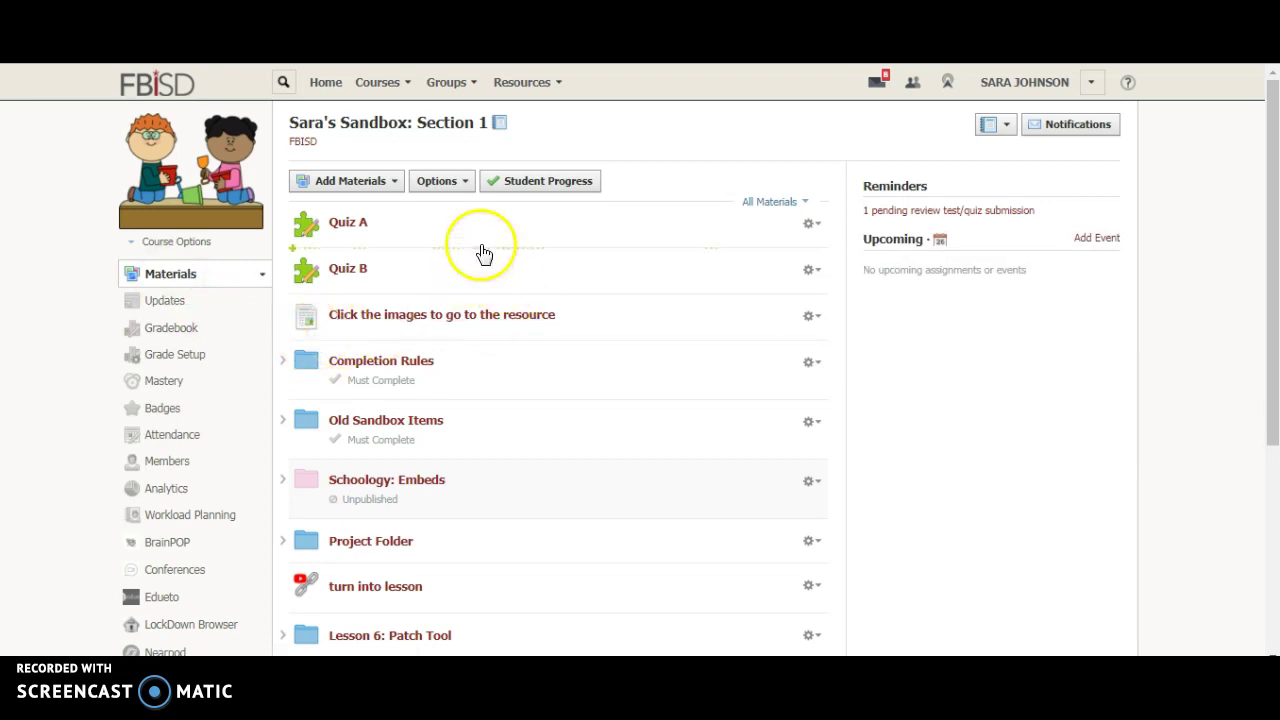
click(393, 268)
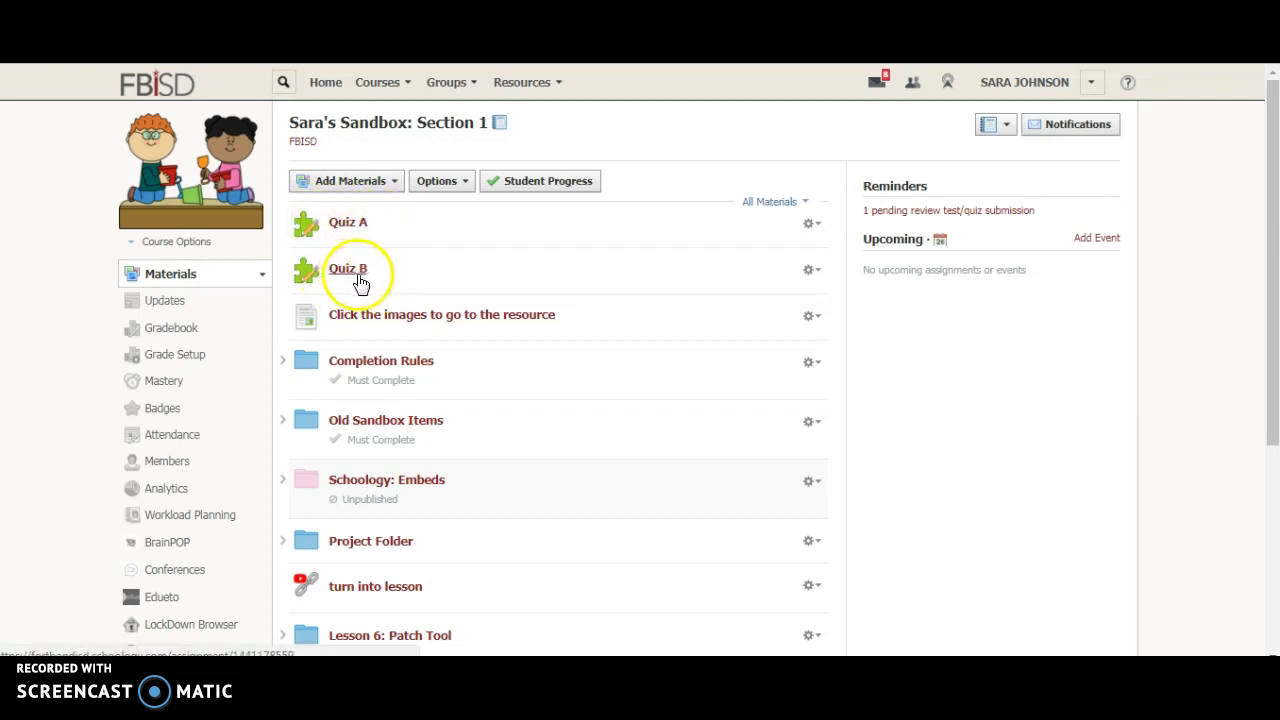
drag(363, 284, 346, 229)
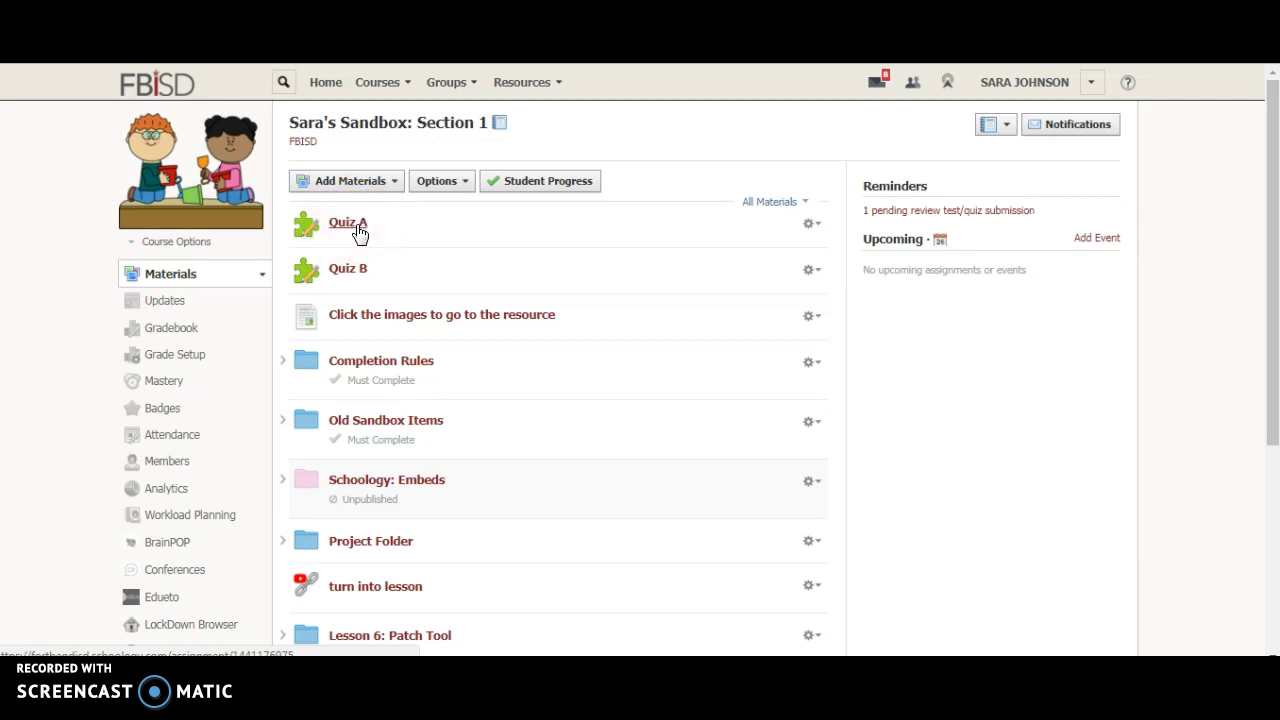
- Individually assign Quiz A to the Gen assignment grading group and save the changes
click(809, 228)
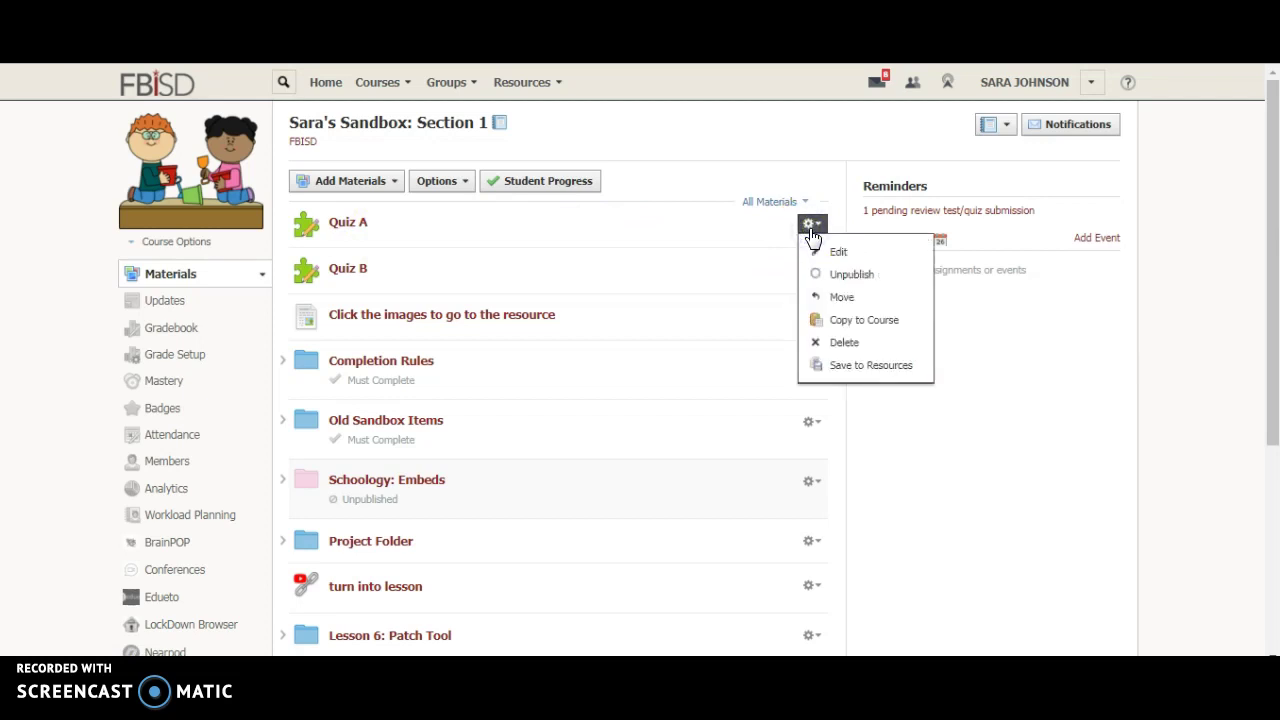
click(836, 251)
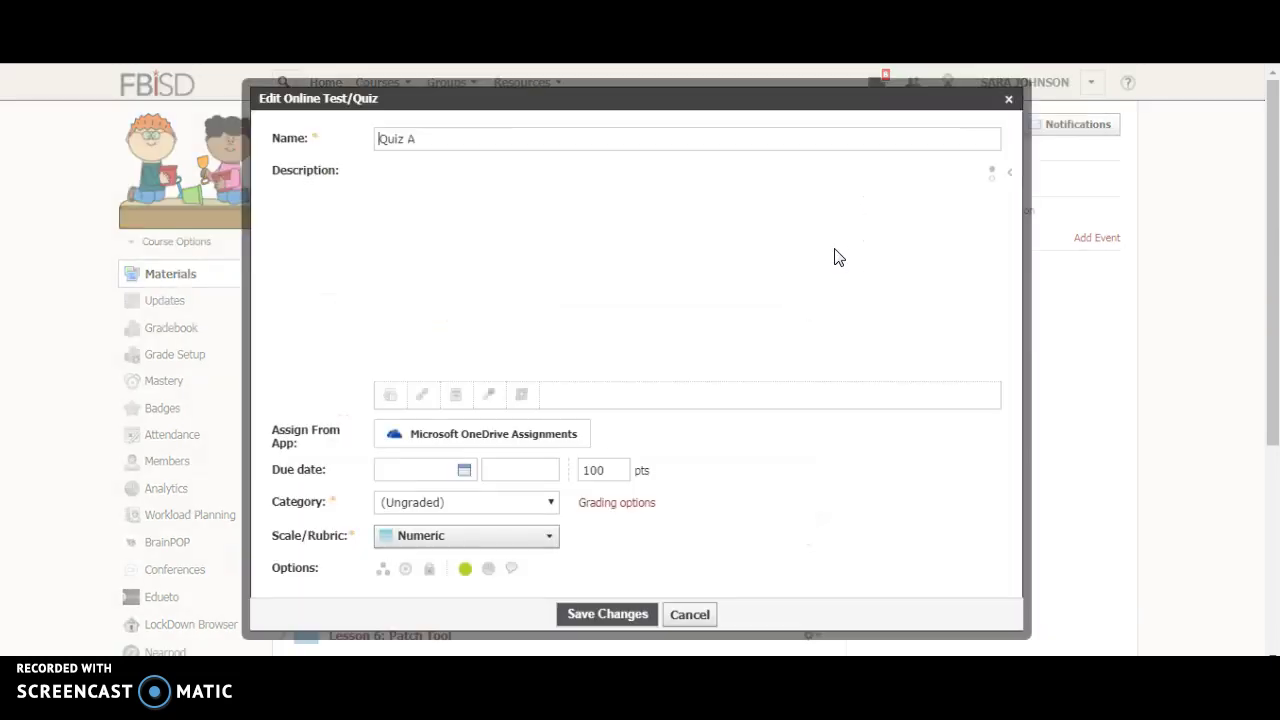
click(389, 575)
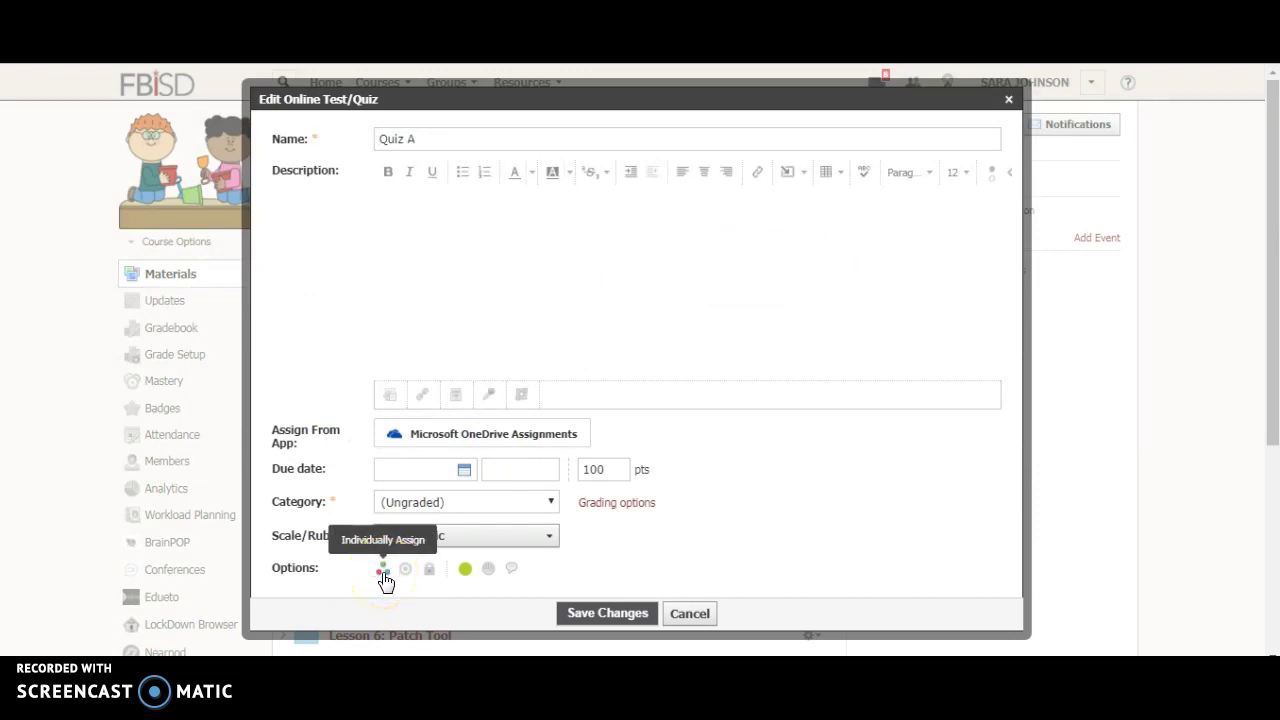
click(384, 575)
click(391, 560)
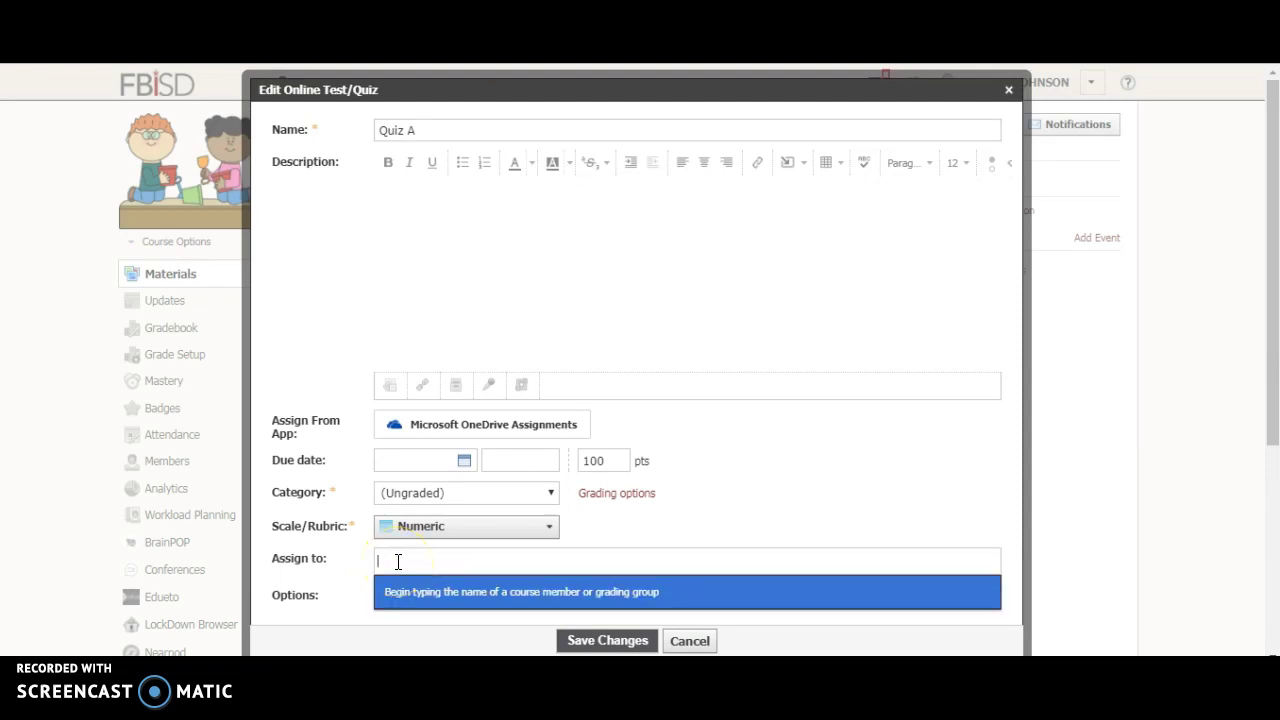
text(ge)
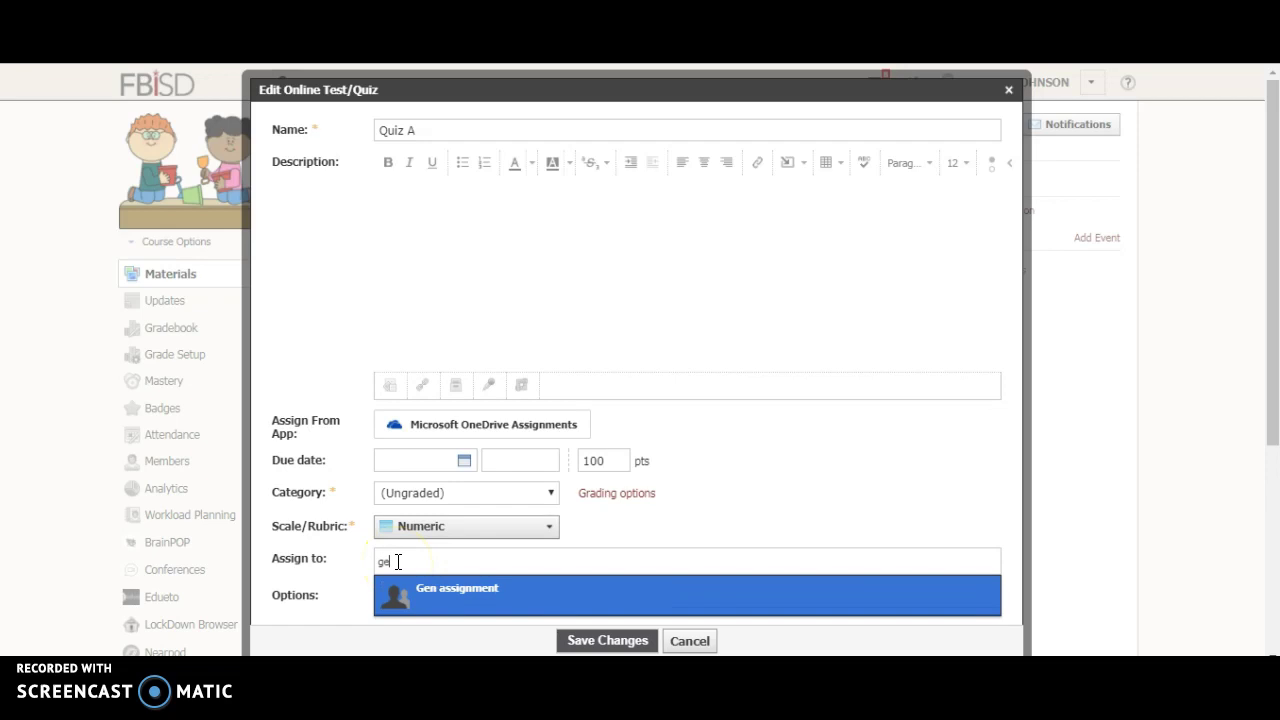
click(440, 608)
click(607, 641)
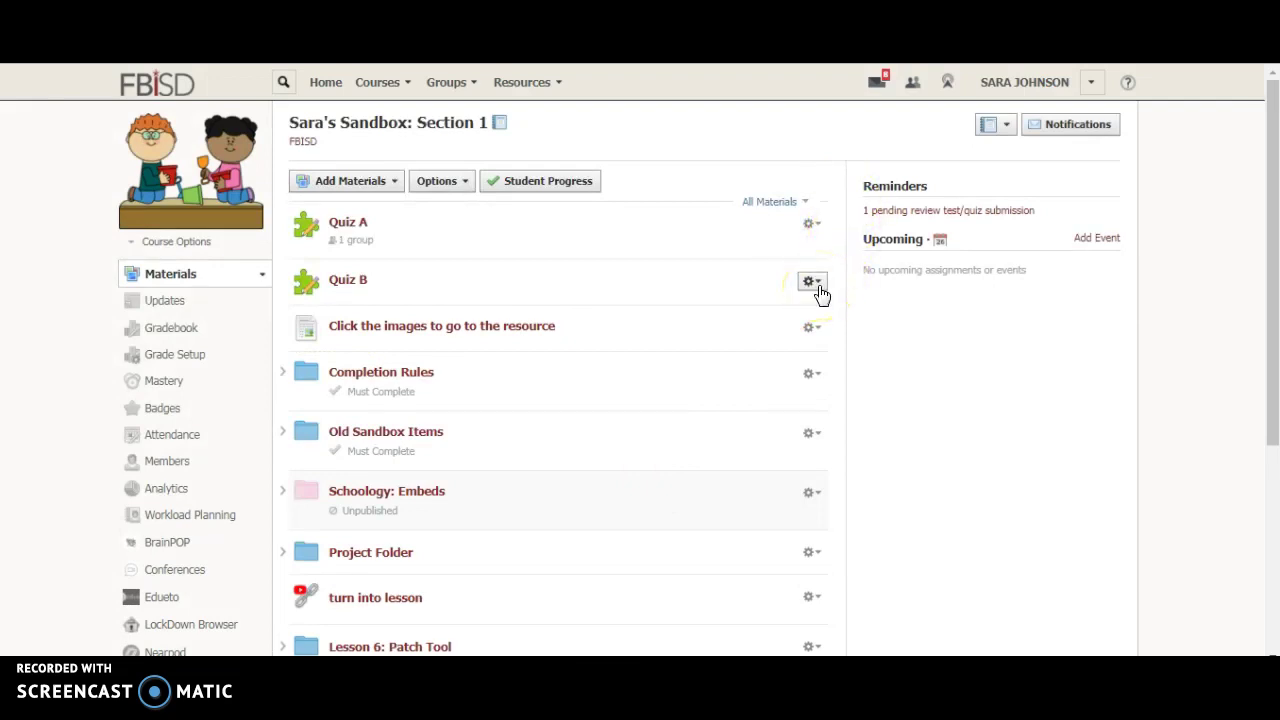
- Individually assign Quiz B to the Short assignment grading group and save the changes
click(818, 288)
click(836, 304)
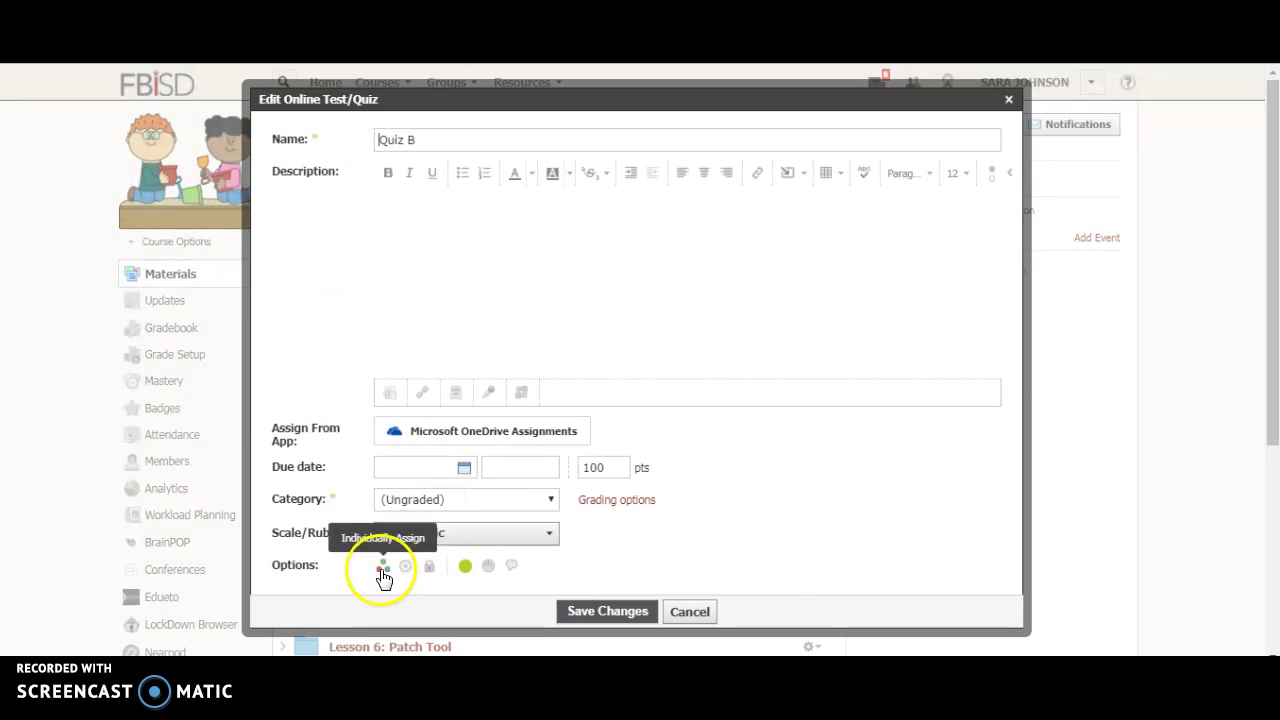
click(381, 565)
click(415, 554)
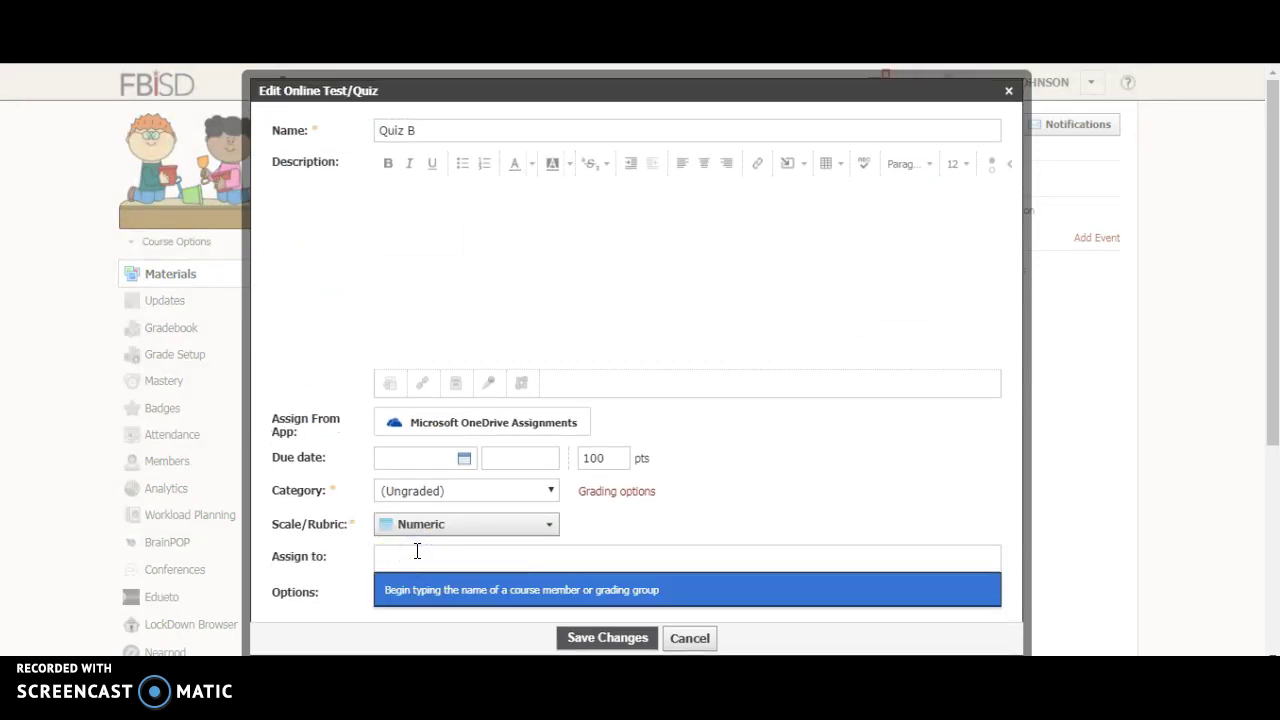
text(sh)
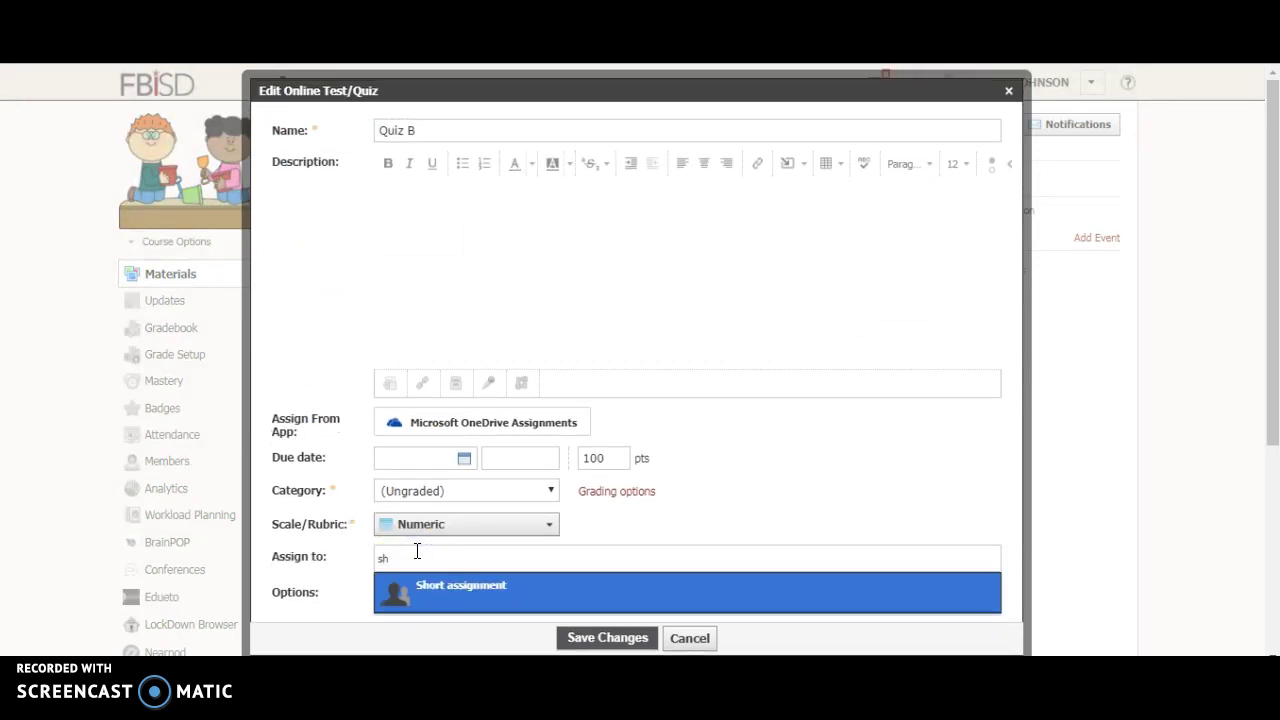
click(437, 591)
click(628, 642)
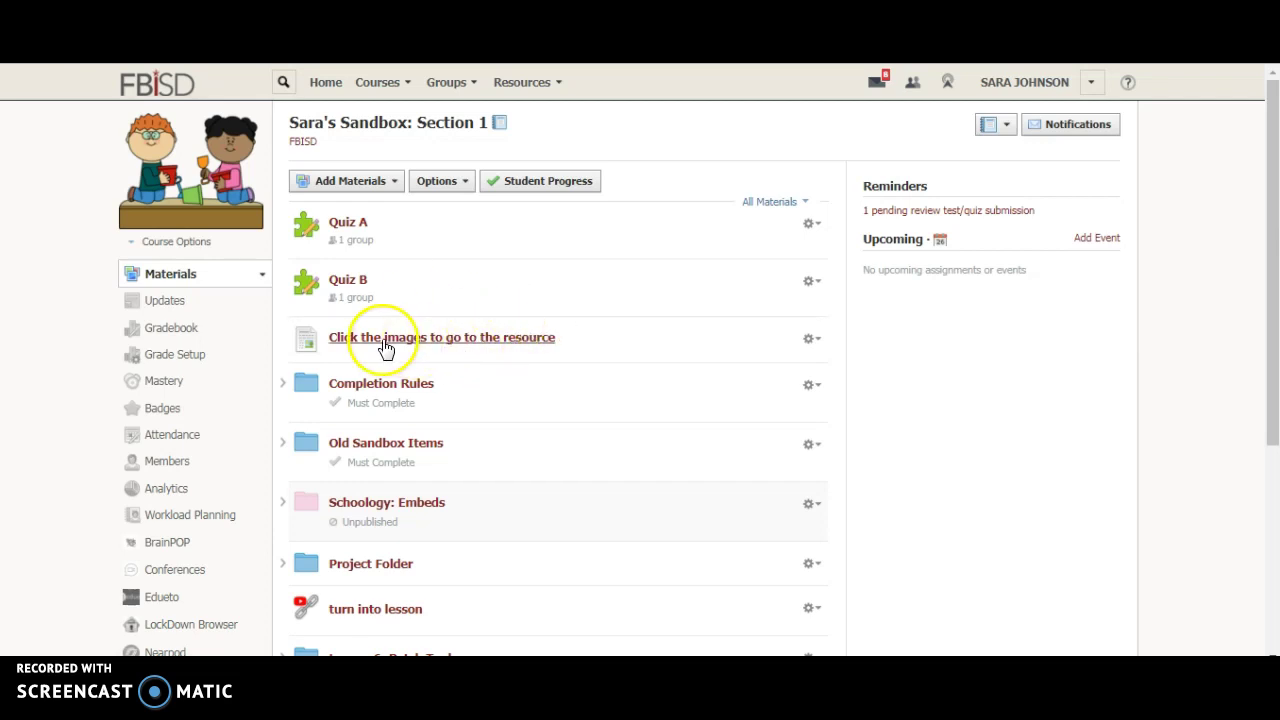
- Assign the page "Click the images to go to the resource" to the single student from the course's third listing and save it
click(808, 340)
click(850, 368)
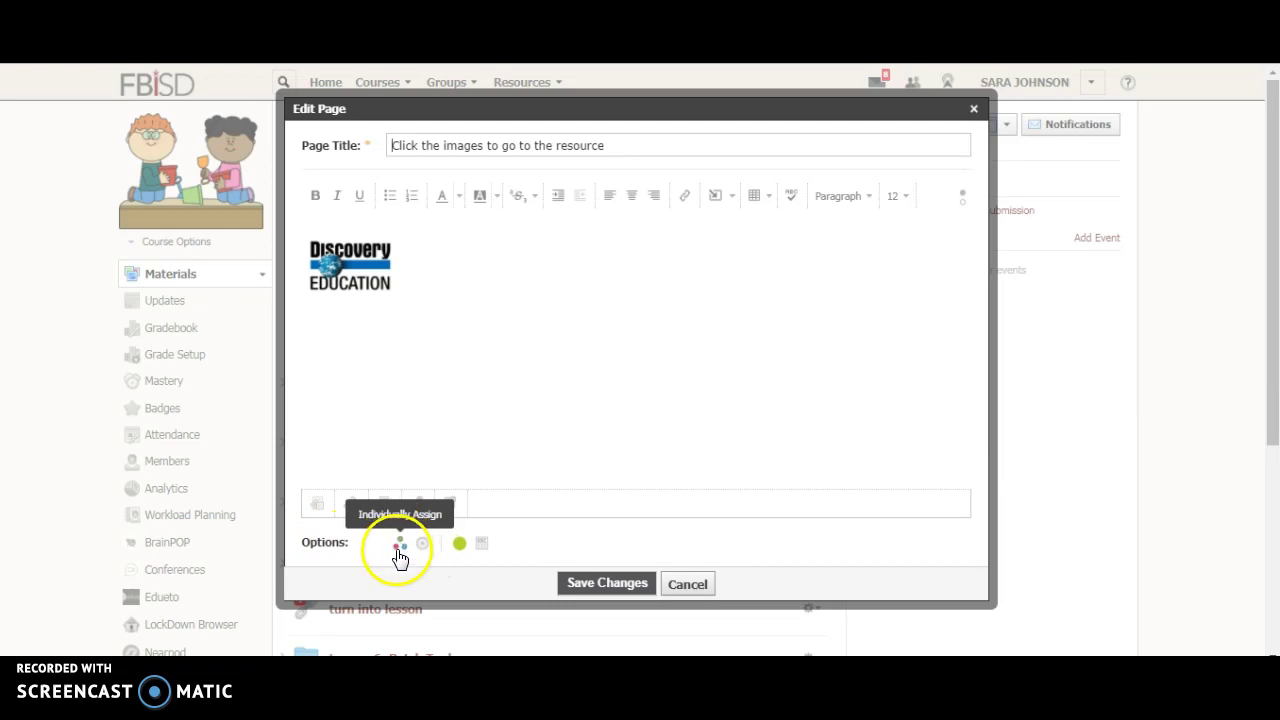
click(397, 543)
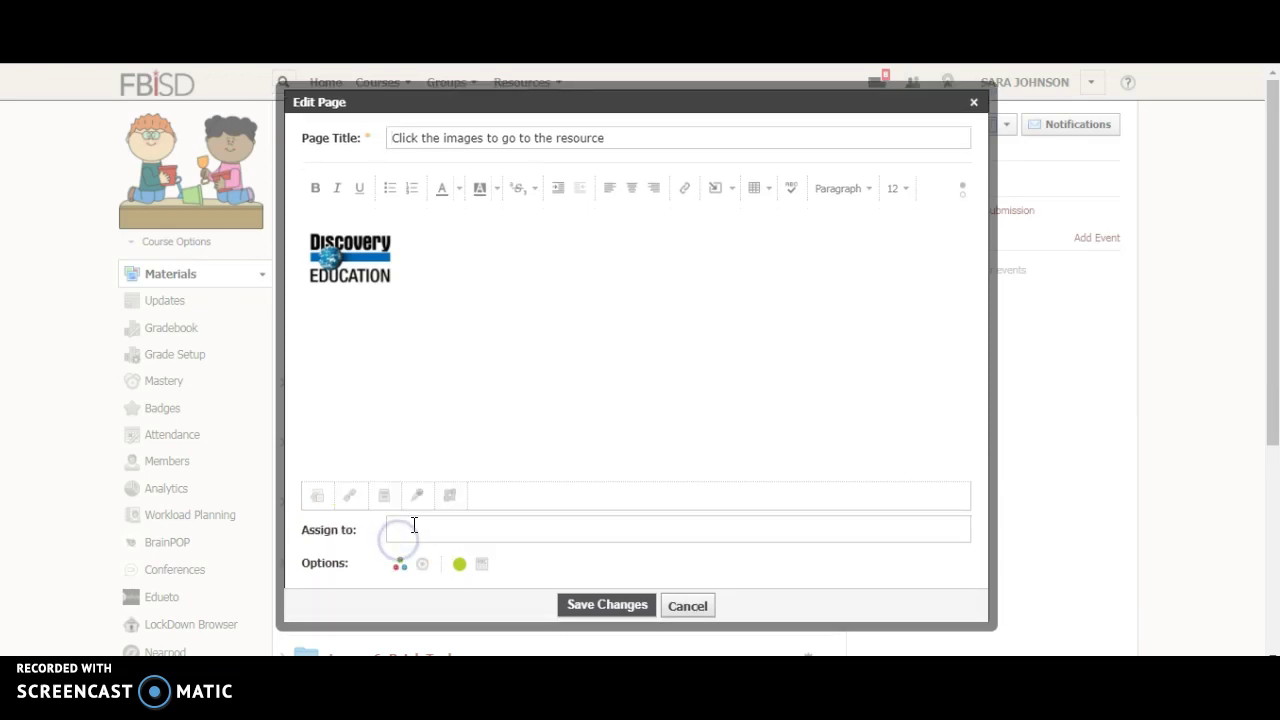
click(408, 531)
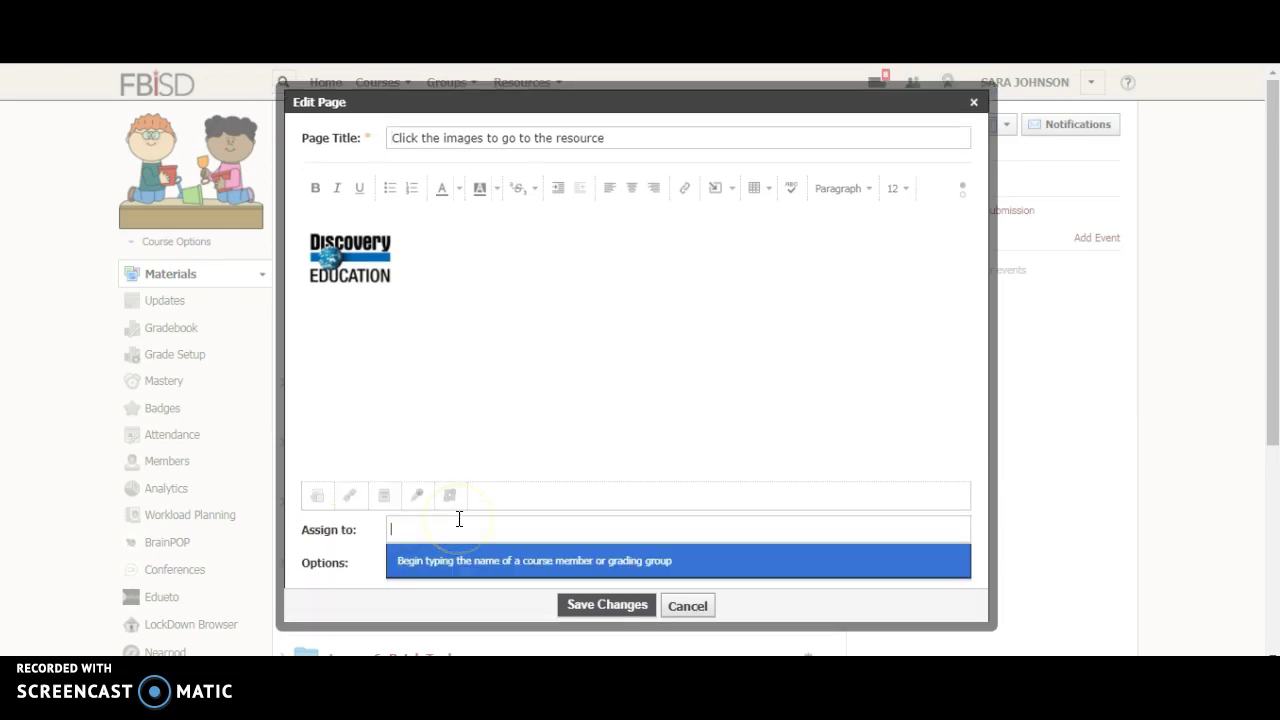
text(li)
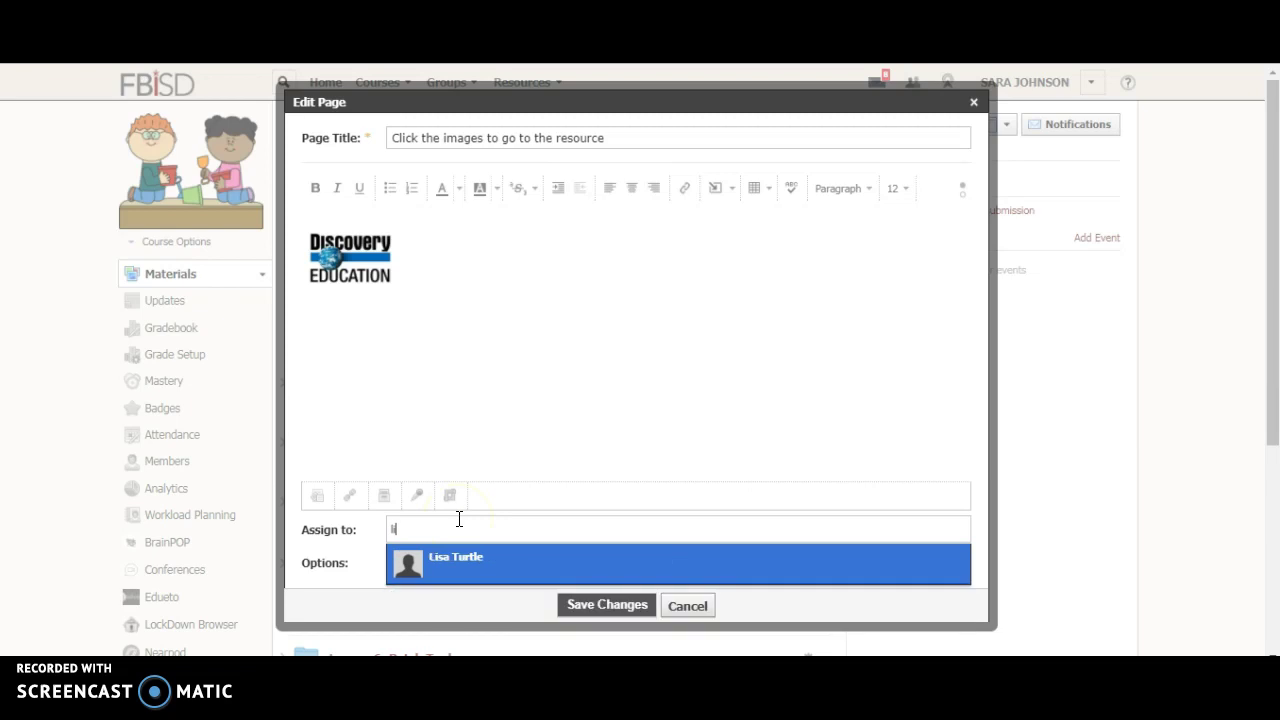
click(440, 566)
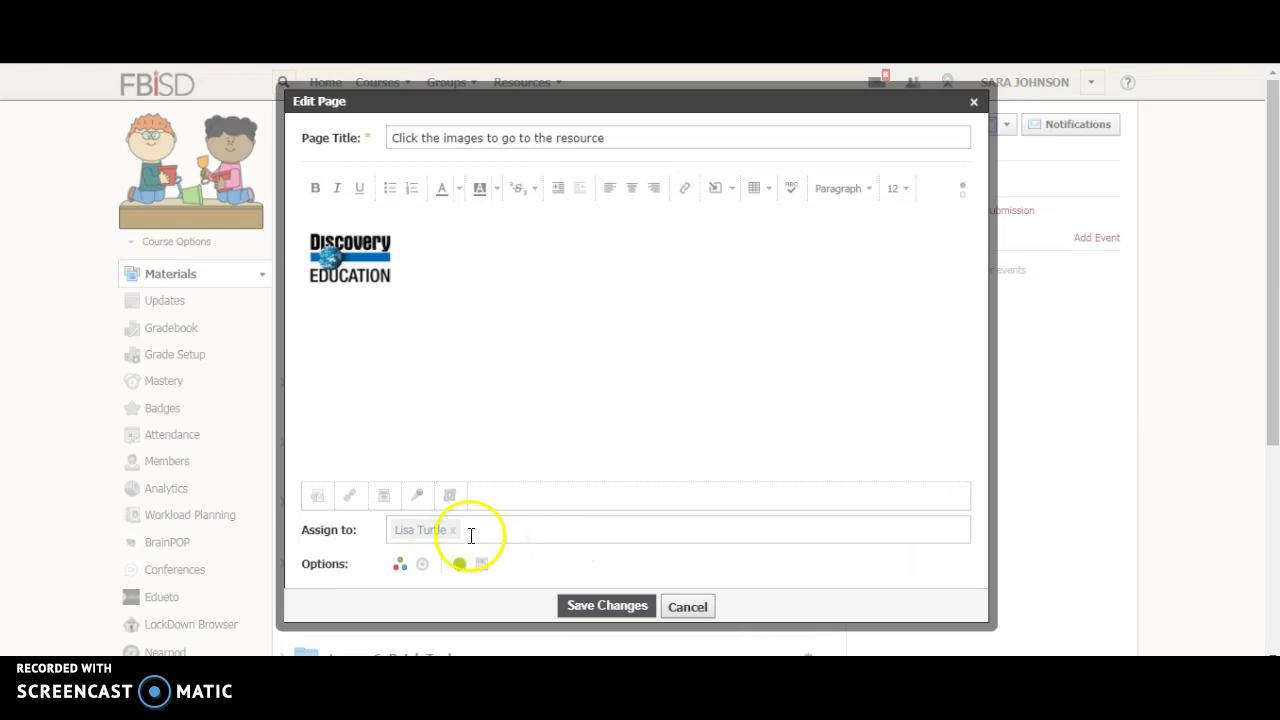
click(616, 608)
click(617, 610)
click(610, 607)
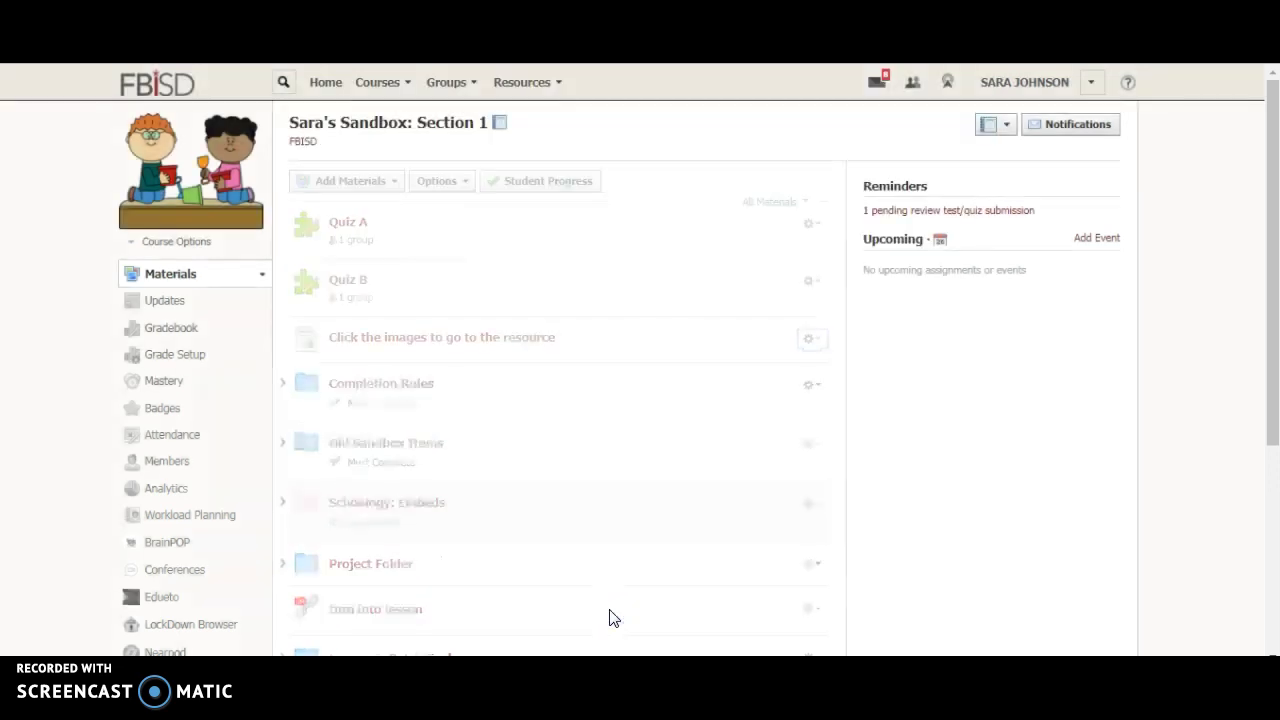
- Examine the Completion Rules folder's edit settings for an individual assignment option and leave without saving
click(812, 398)
click(836, 426)
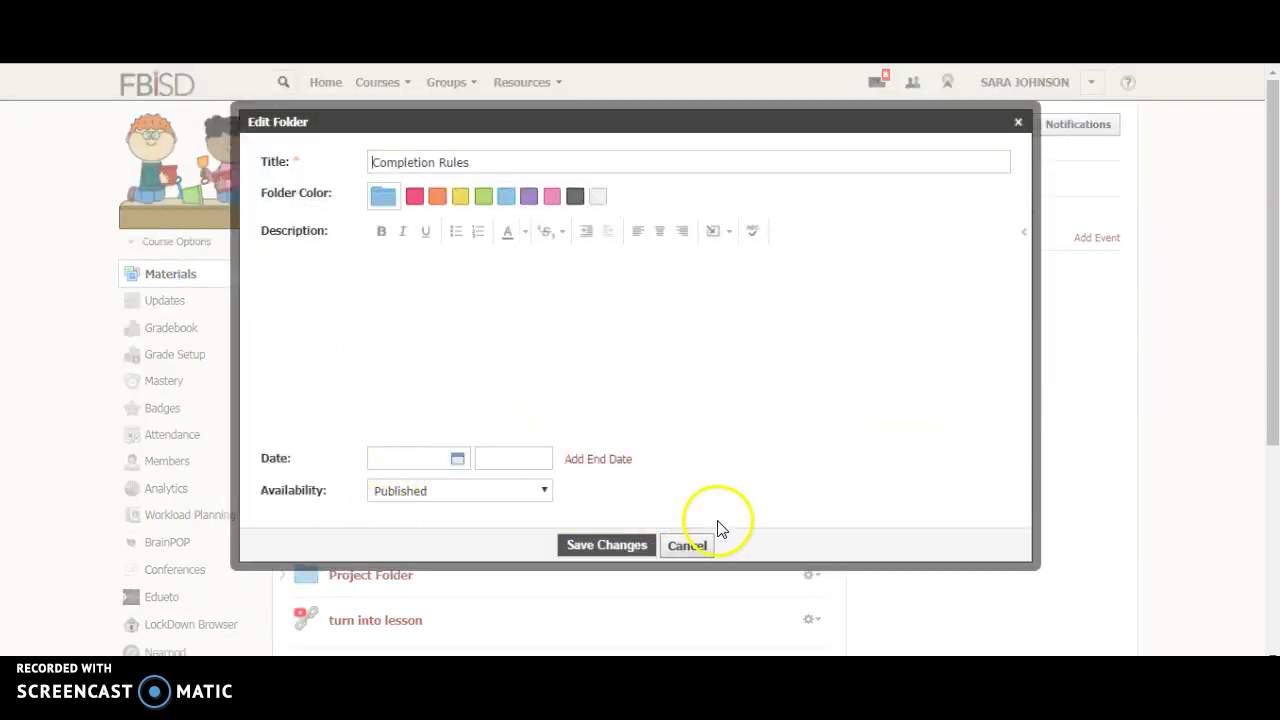
click(701, 543)
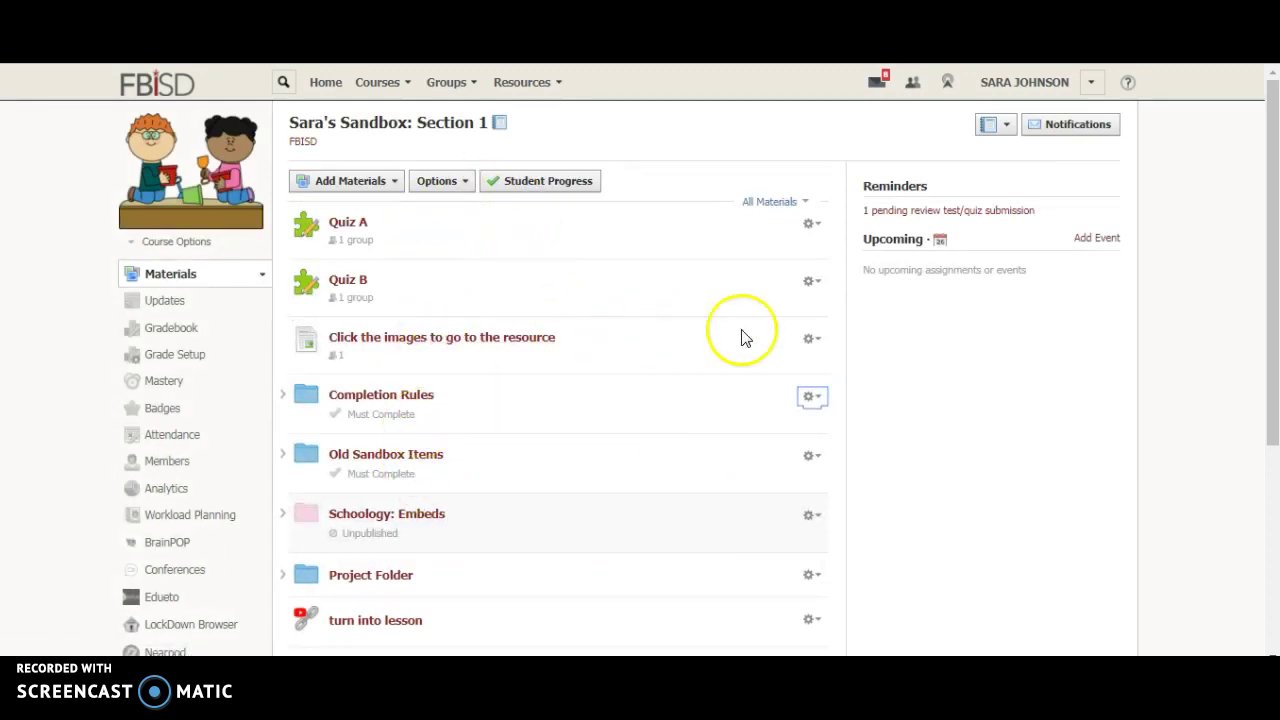
- Remove the Short assignment grading group from Quiz B's assignees and save the changes
click(811, 290)
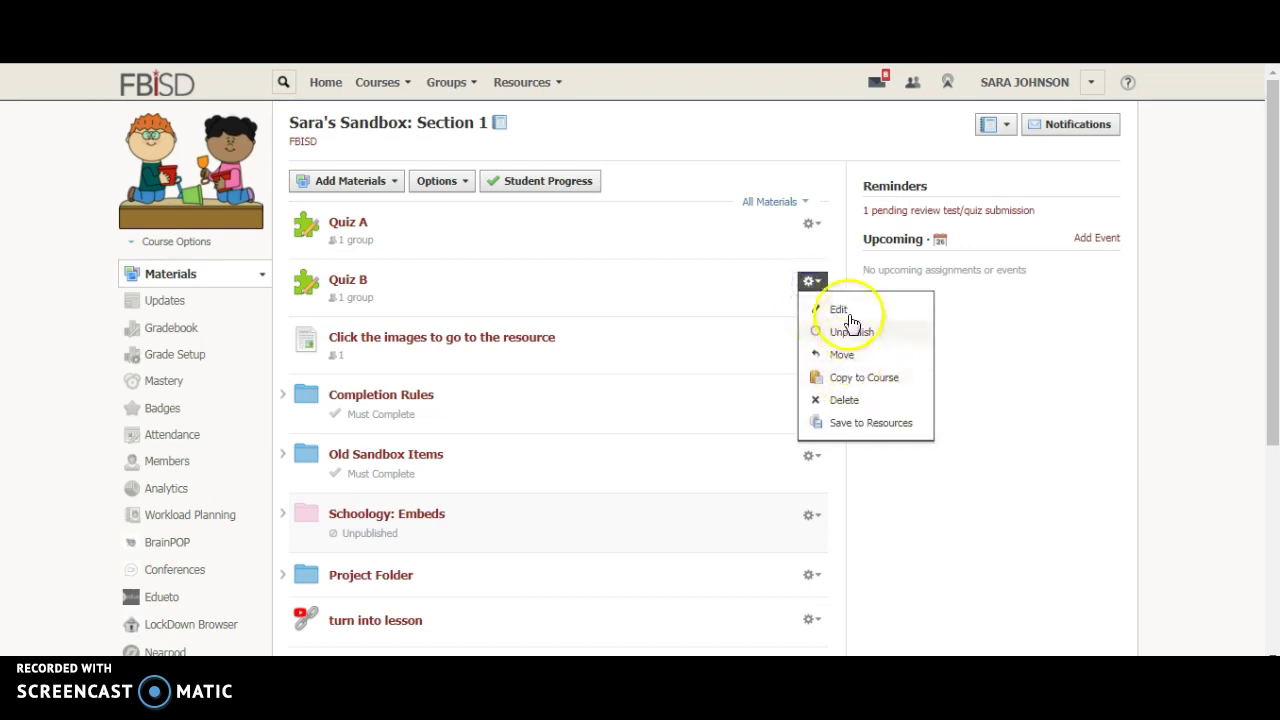
click(846, 311)
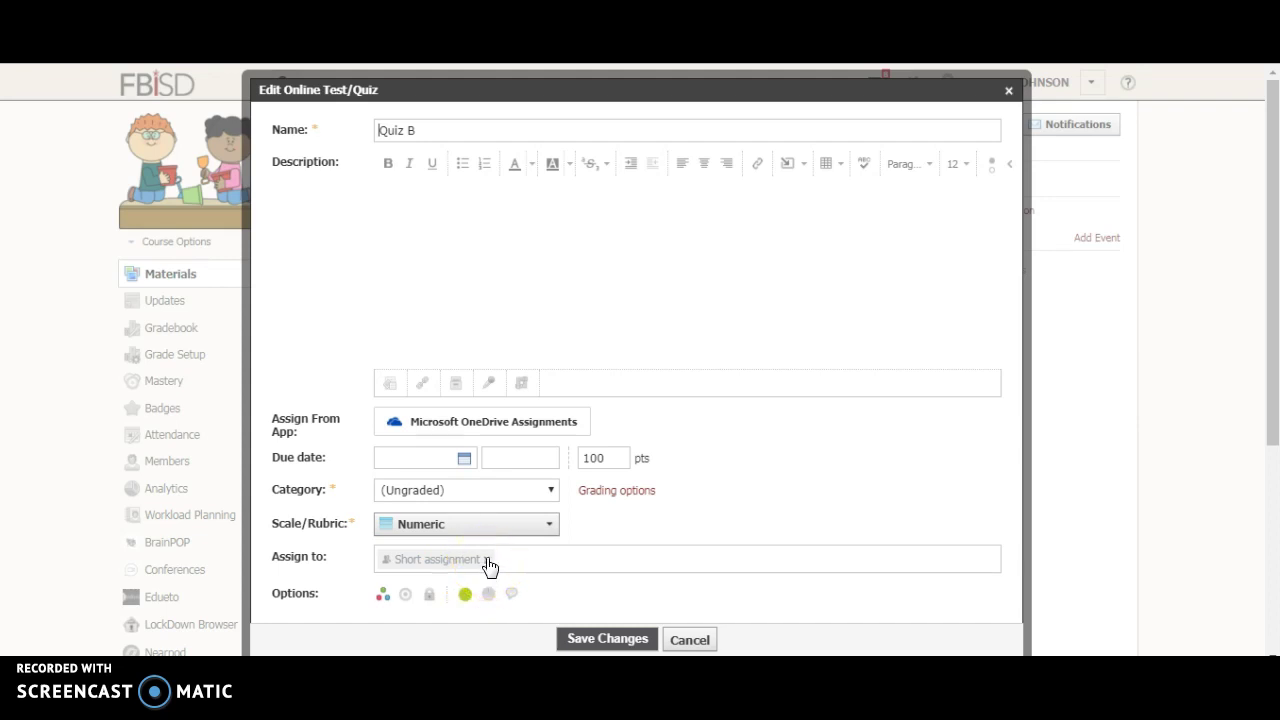
click(489, 562)
click(605, 638)
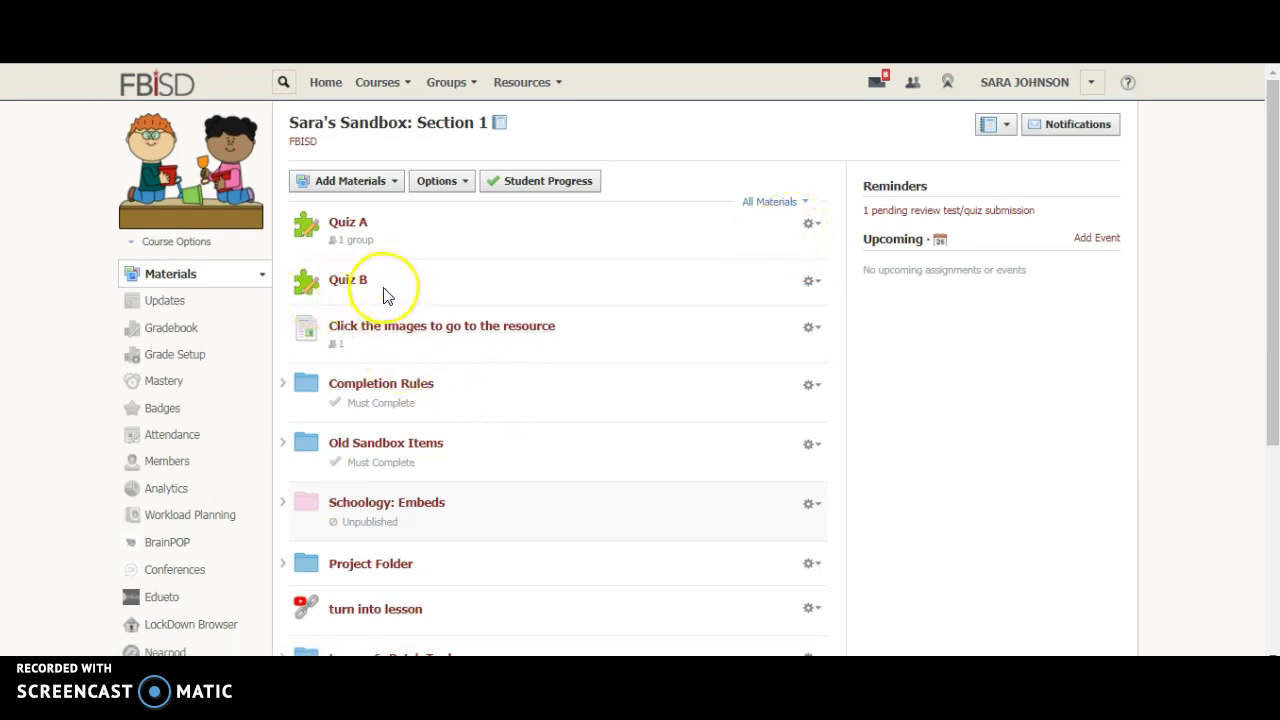
click(815, 288)
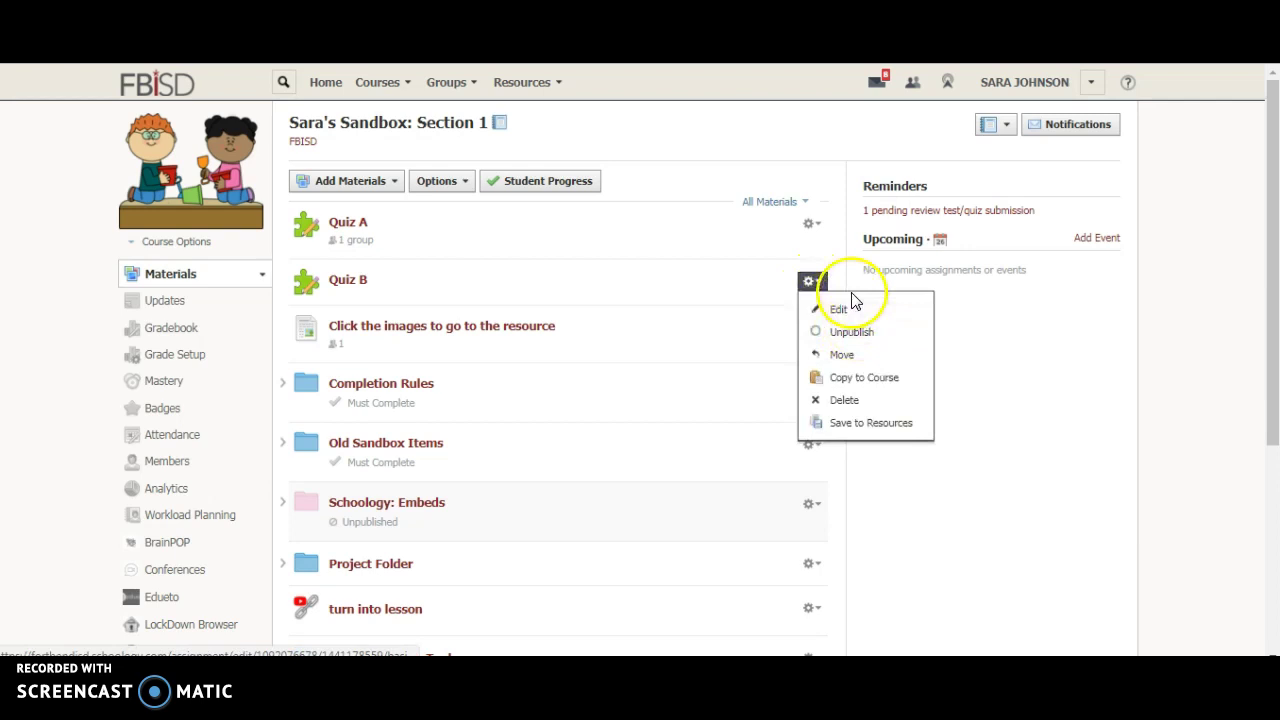
click(986, 347)
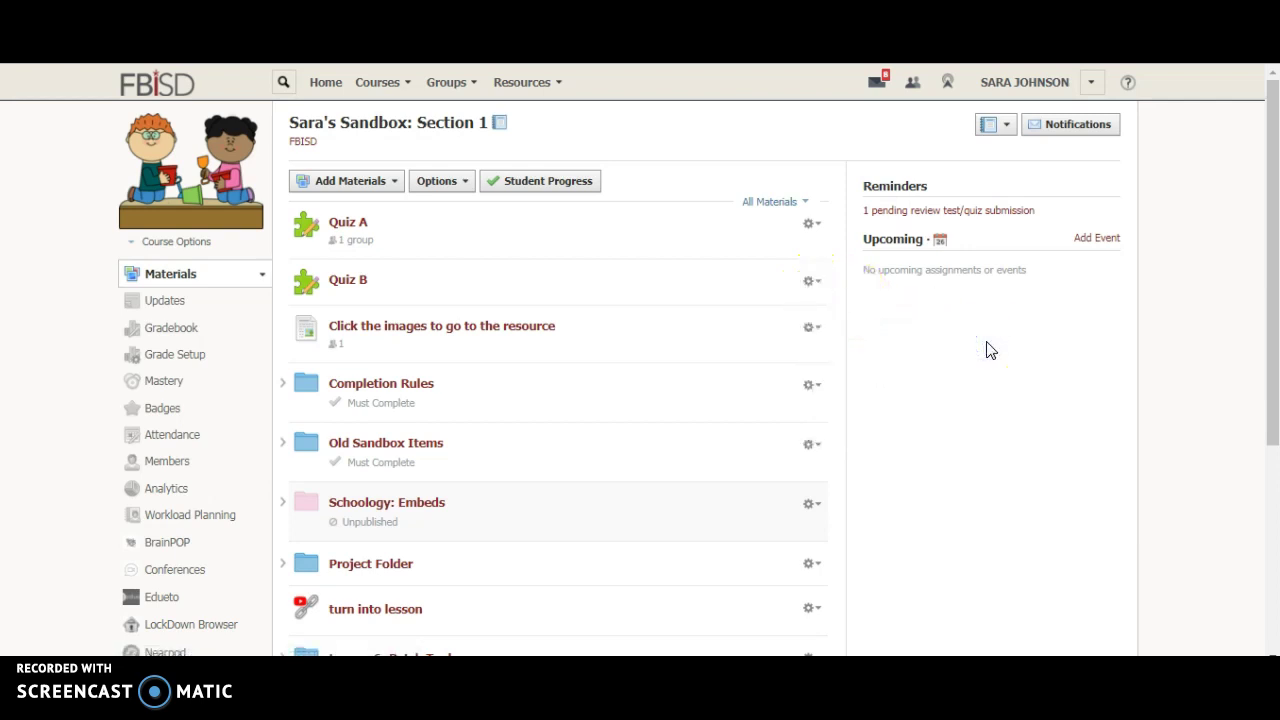